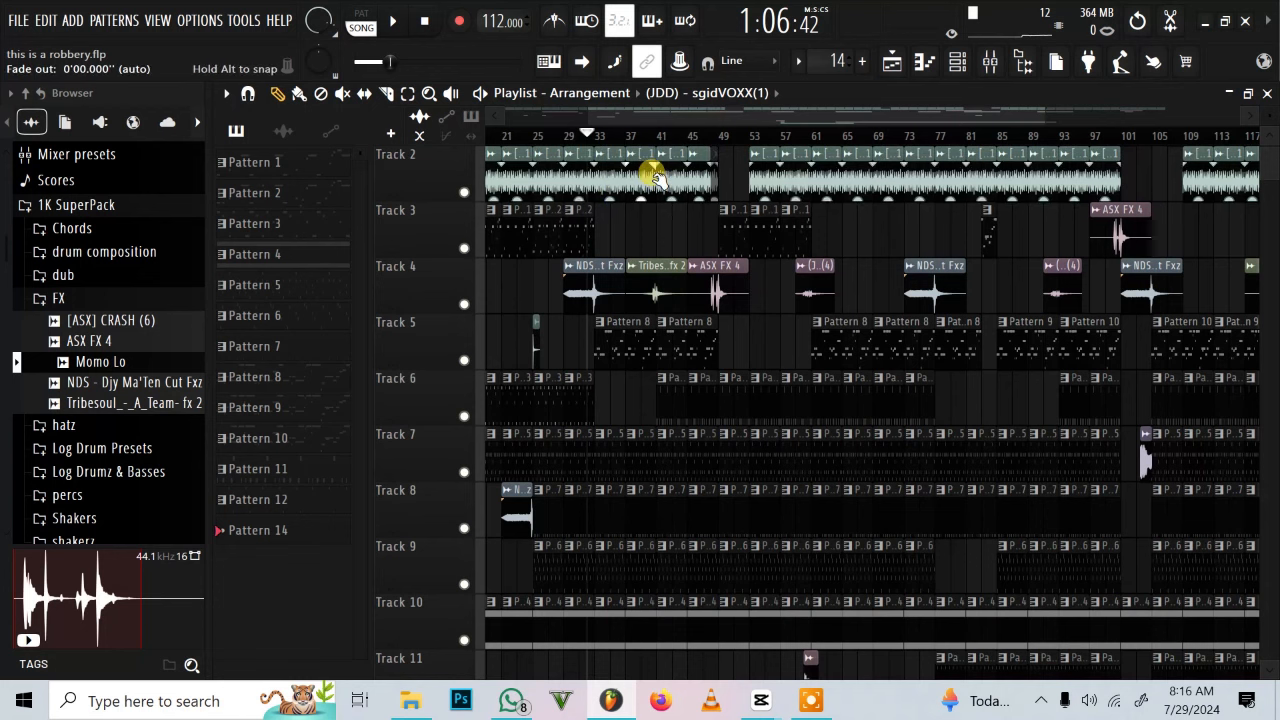
Step: Play the arrangement, then solo Track 5 and listen to its Pattern 8 clips from just before bar 33
{"action": "key", "text": "space"}
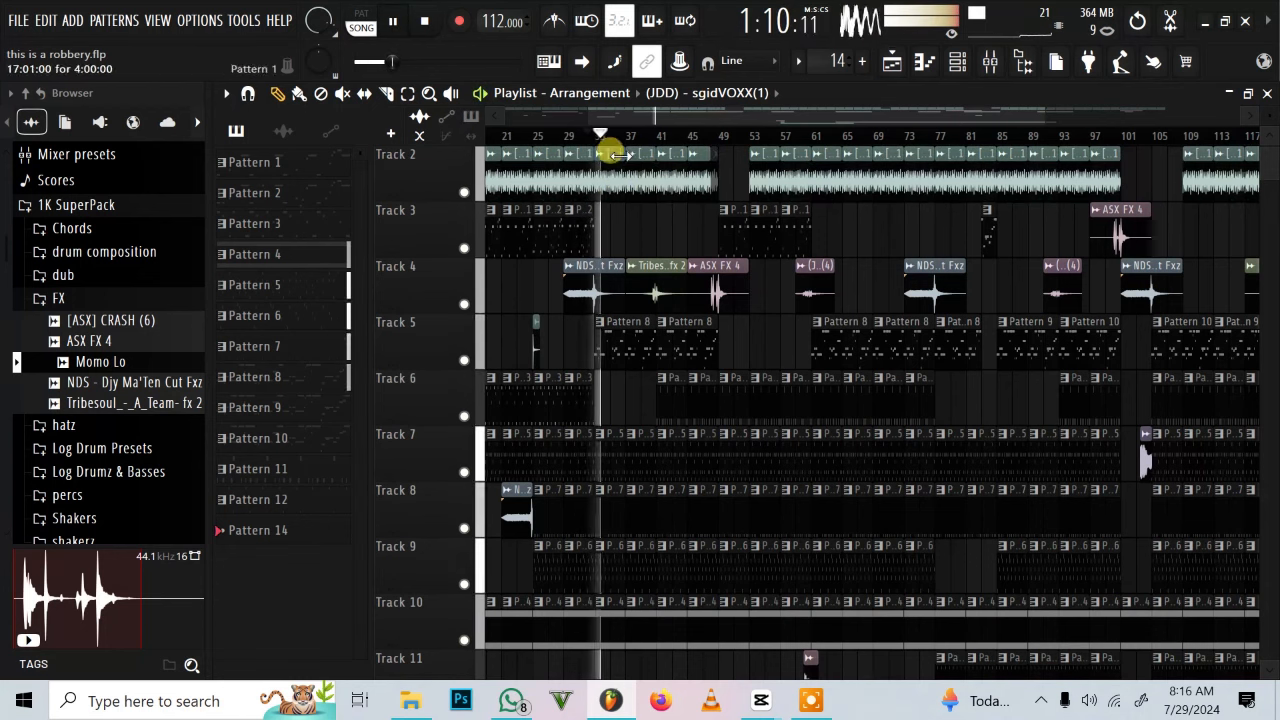
{"action": "right_click", "coordinate": [464, 360]}
{"action": "key", "text": "space"}
{"action": "scroll", "coordinate": [580, 138], "scroll_direction": "up", "scroll_amount": 3}
{"action": "scroll", "coordinate": [580, 300], "scroll_direction": "up", "scroll_amount": 1}
{"action": "scroll", "coordinate": [748, 140], "scroll_direction": "up", "scroll_amount": 2}
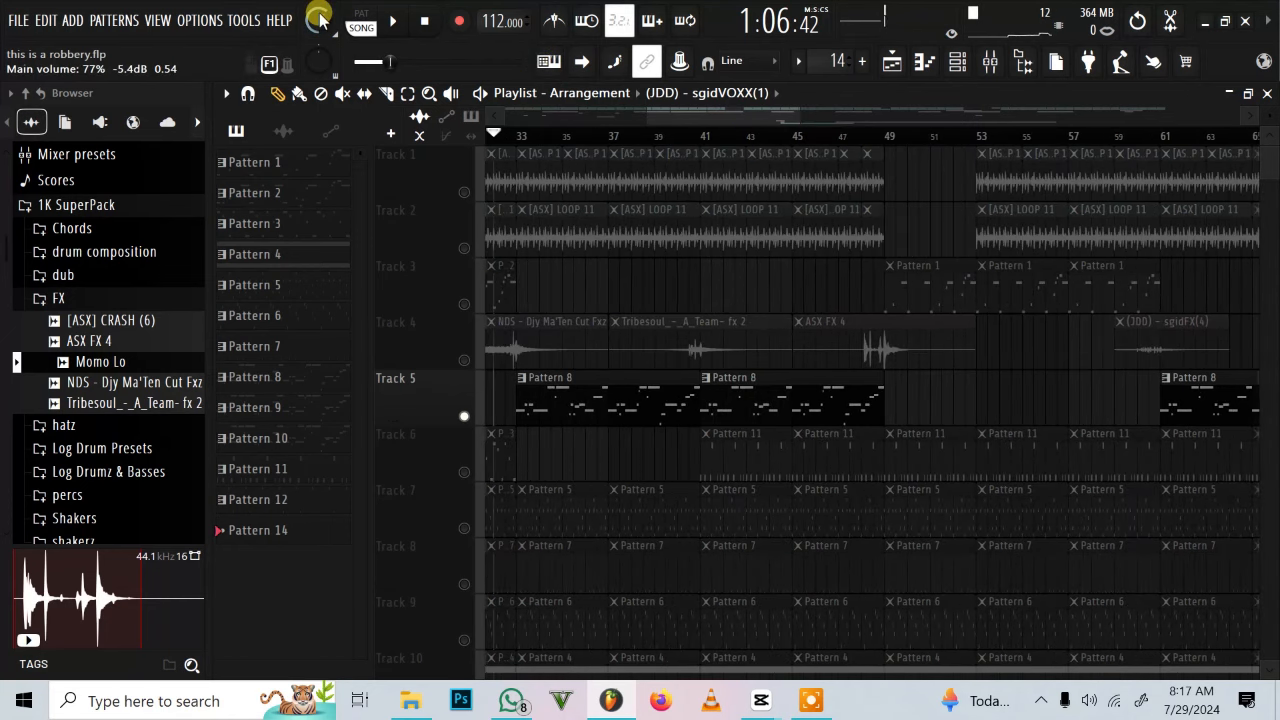
{"action": "key", "text": "space"}
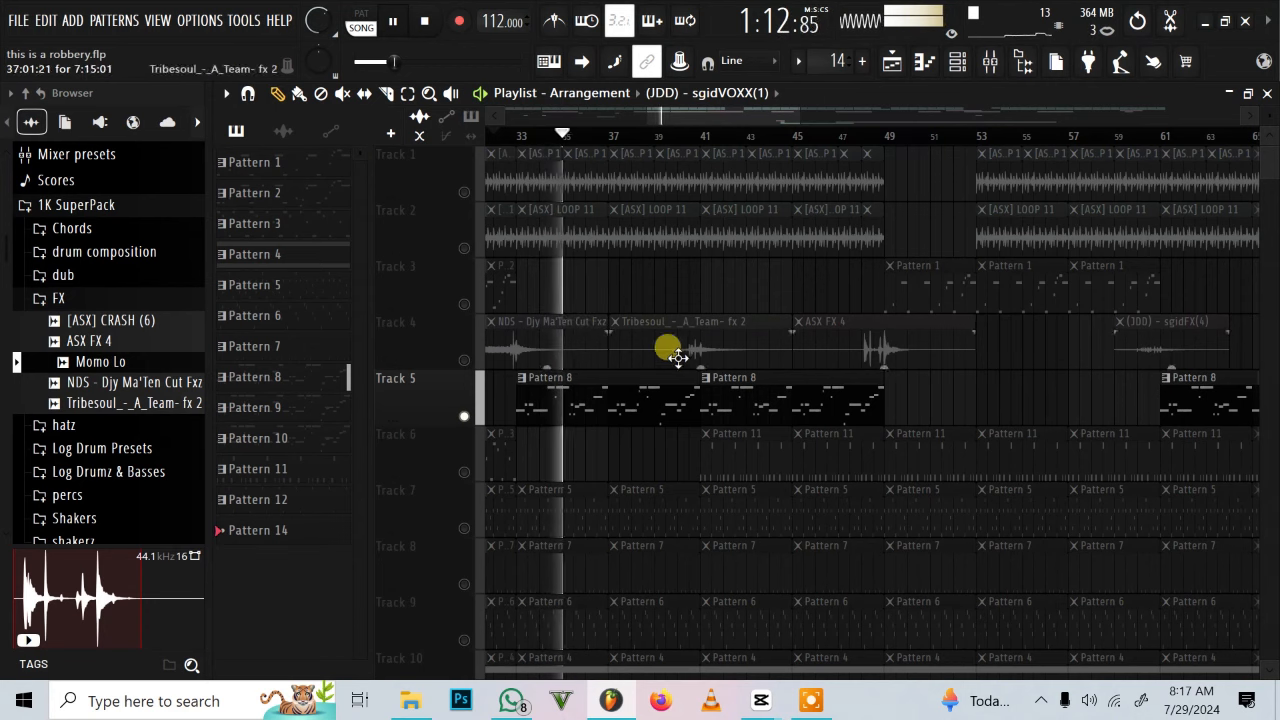
Step: Open Pattern 8 in the piano roll and bring the eFlute notes between A#2 and A#3 into view during playback
{"action": "double_click", "coordinate": [577, 386]}
{"action": "scroll", "coordinate": [489, 128], "scroll_direction": "down", "scroll_amount": 5}
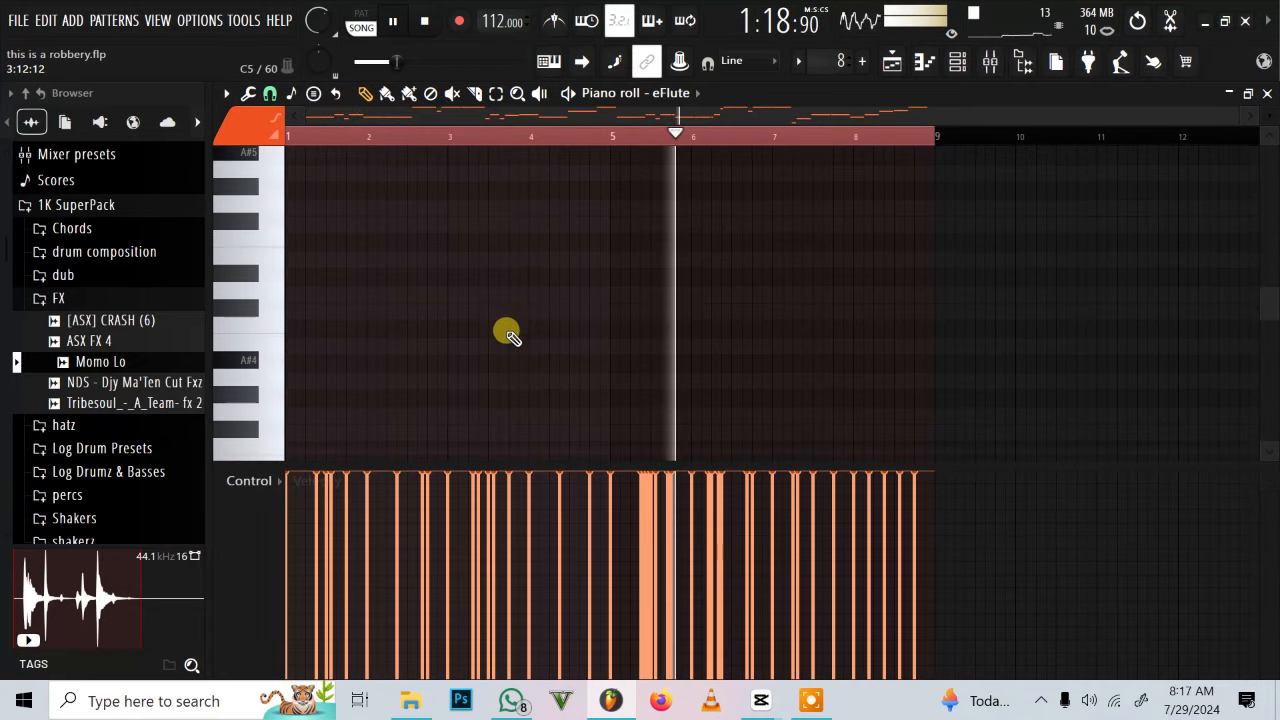
{"action": "scroll", "coordinate": [508, 330], "scroll_direction": "down", "scroll_amount": 8}
{"action": "scroll", "coordinate": [508, 337], "scroll_direction": "up", "scroll_amount": 1}
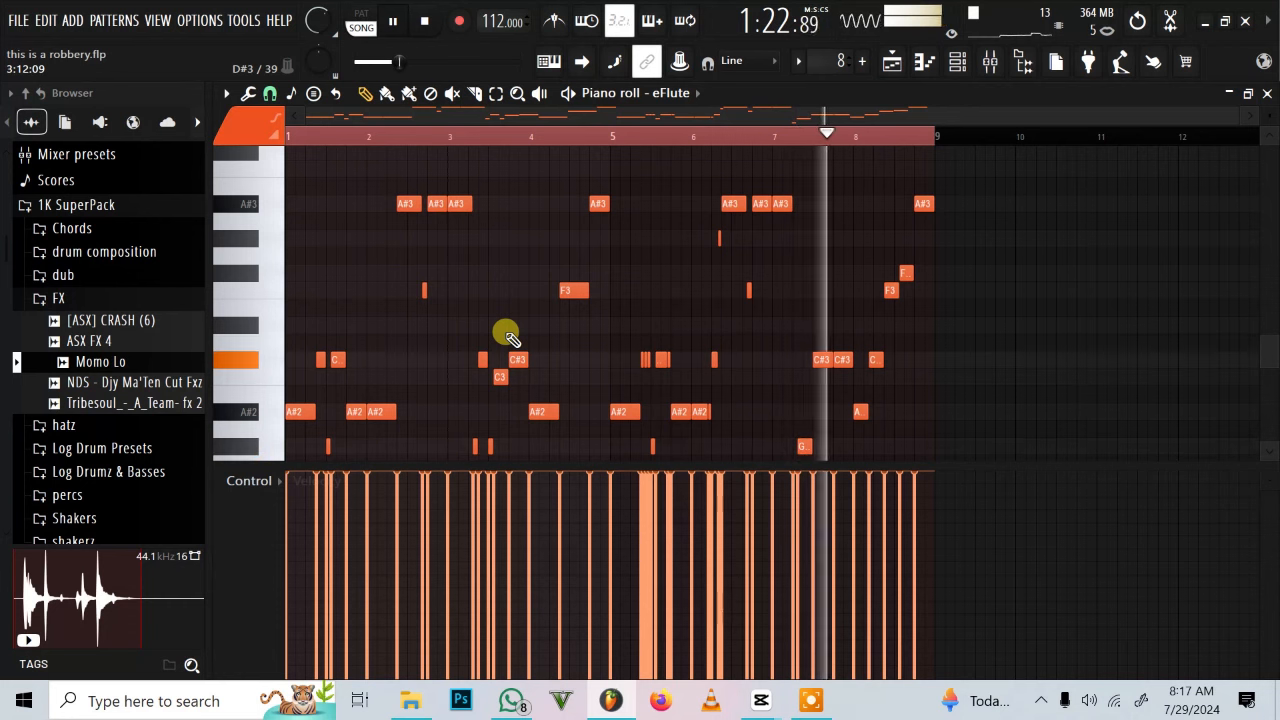
{"action": "key", "text": "space"}
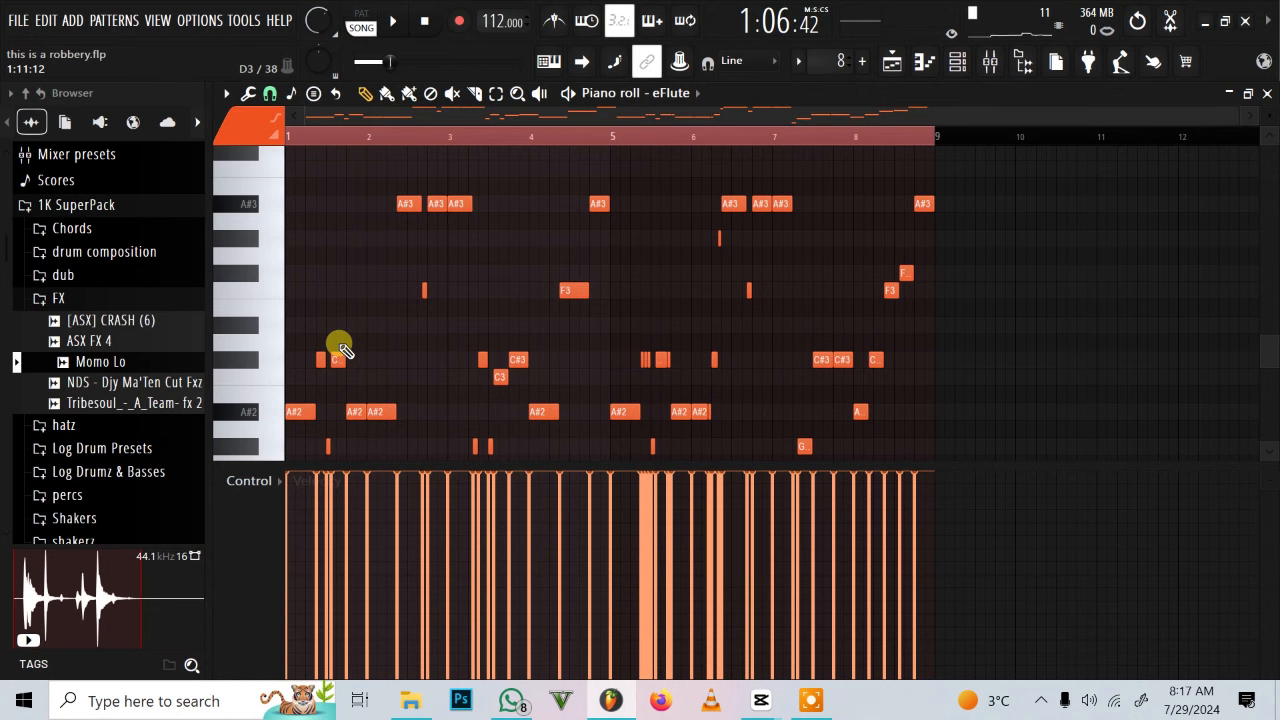
Step: Highlight the lower eFlute notes from C#3 downward across the whole pattern, then clear the selection and return to the Draw tool
{"action": "scroll", "coordinate": [338, 348], "scroll_direction": "down", "scroll_amount": 2}
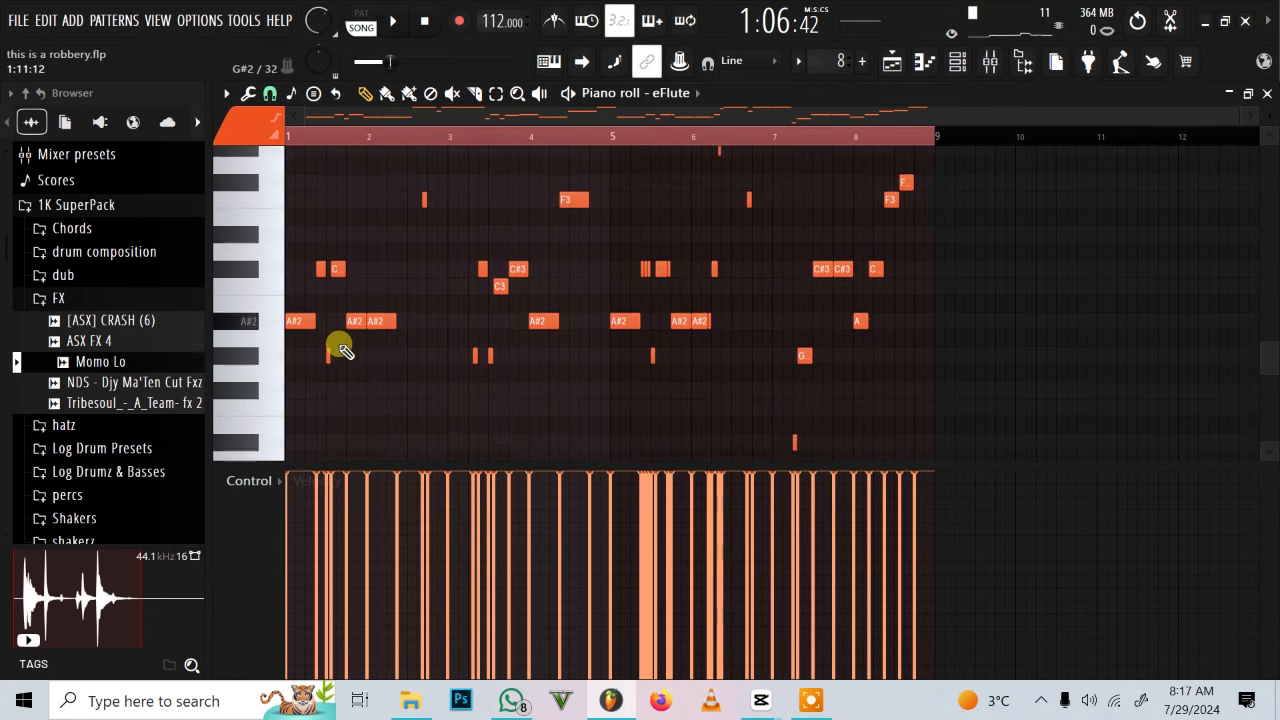
{"action": "scroll", "coordinate": [360, 290], "scroll_direction": "up", "scroll_amount": 2}
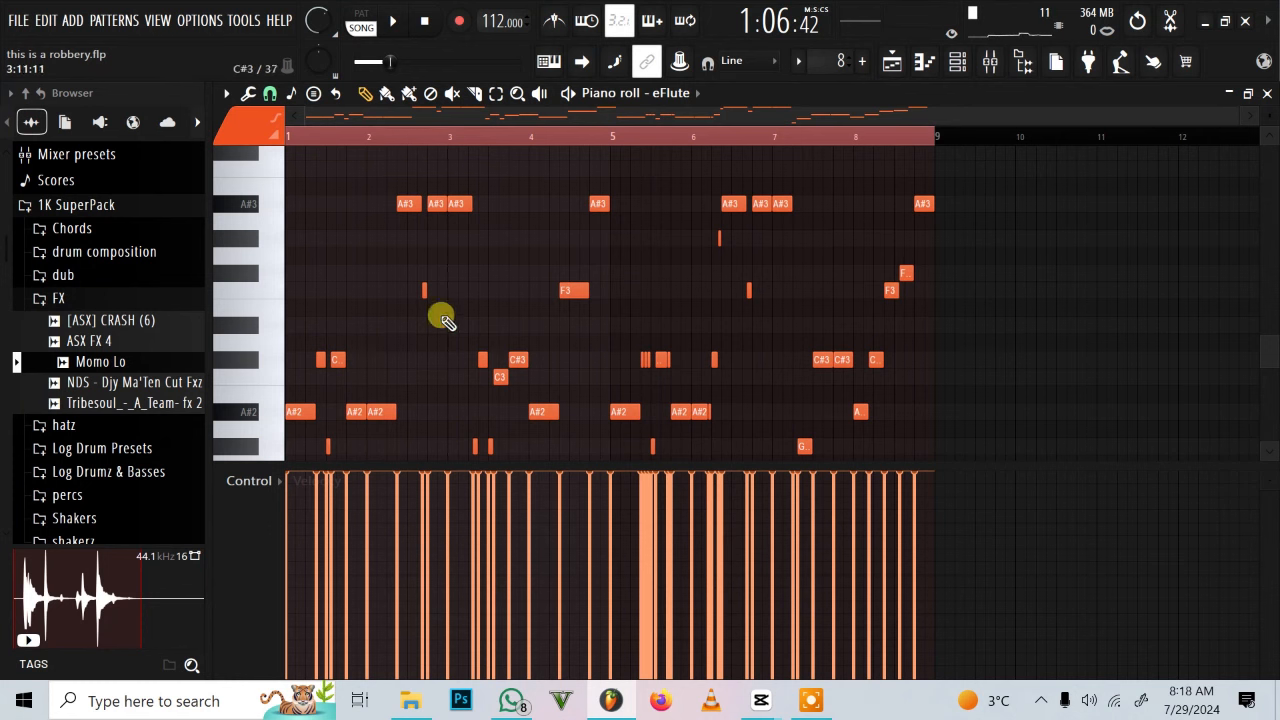
{"action": "left_click", "coordinate": [497, 93]}
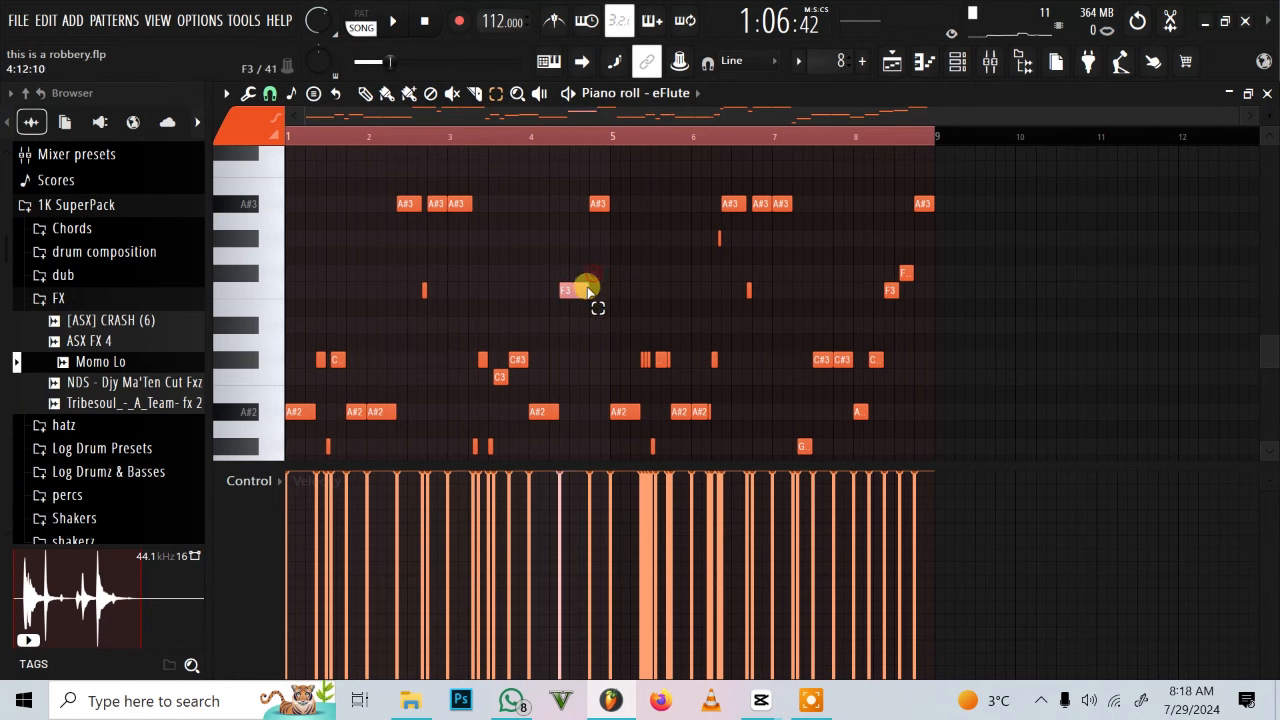
{"action": "left_click_drag", "start_coordinate": [980, 352], "coordinate": [251, 457]}
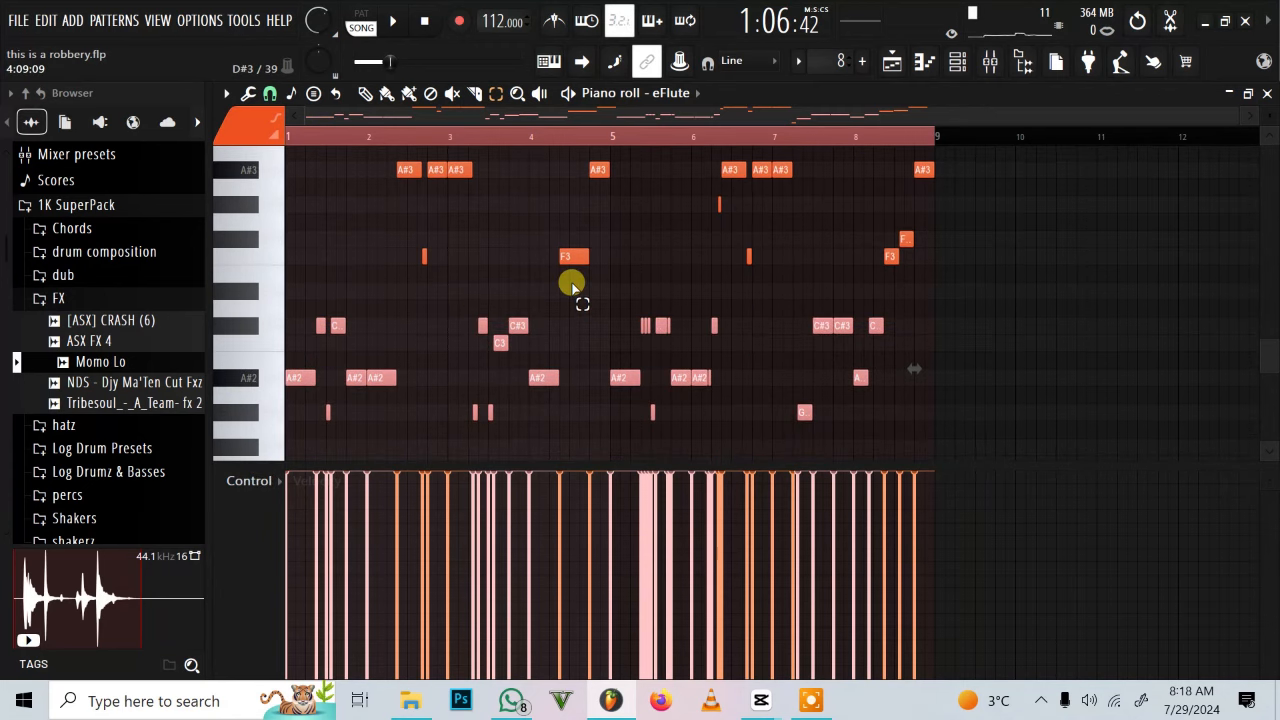
{"action": "left_click", "coordinate": [464, 278]}
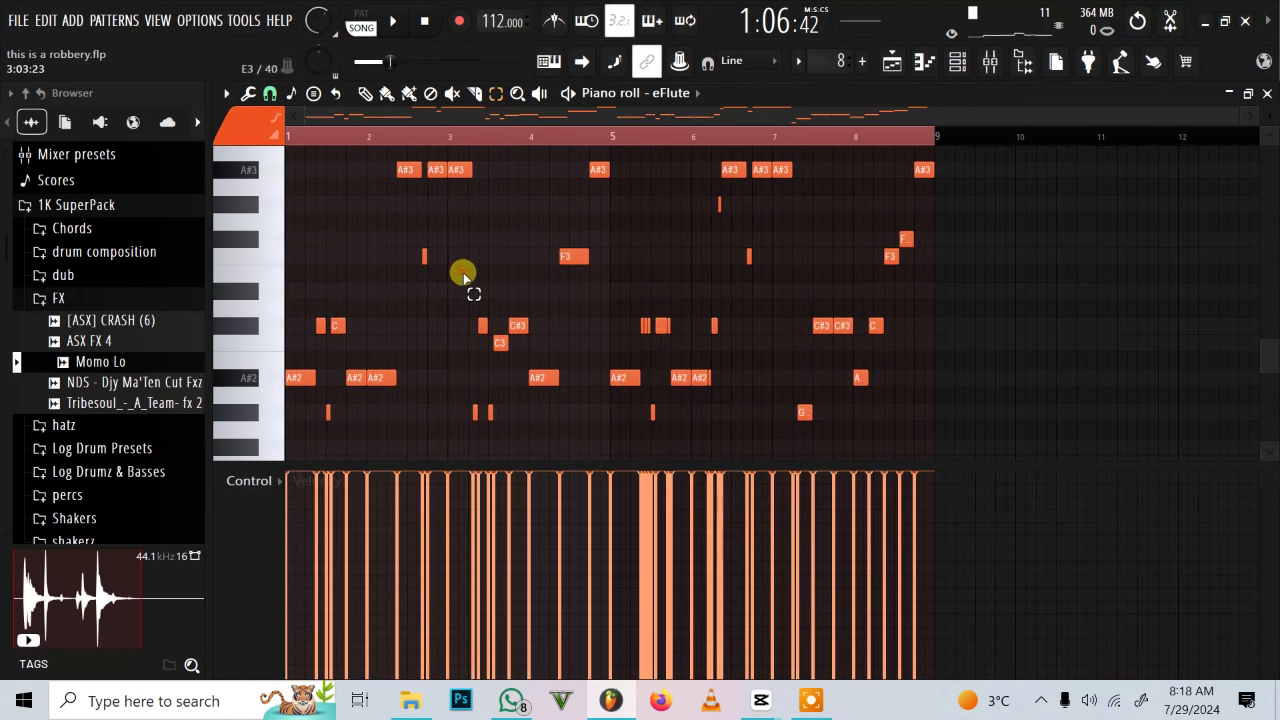
{"action": "left_click", "coordinate": [447, 143]}
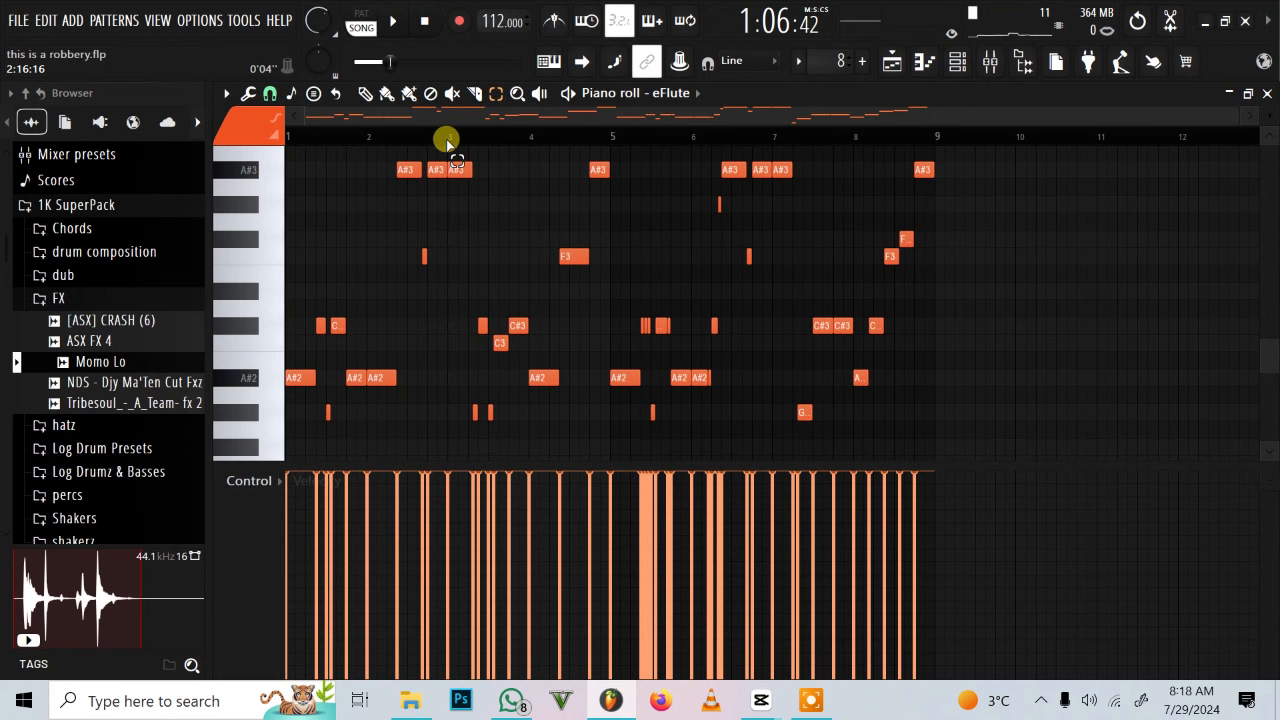
{"action": "left_click", "coordinate": [367, 94]}
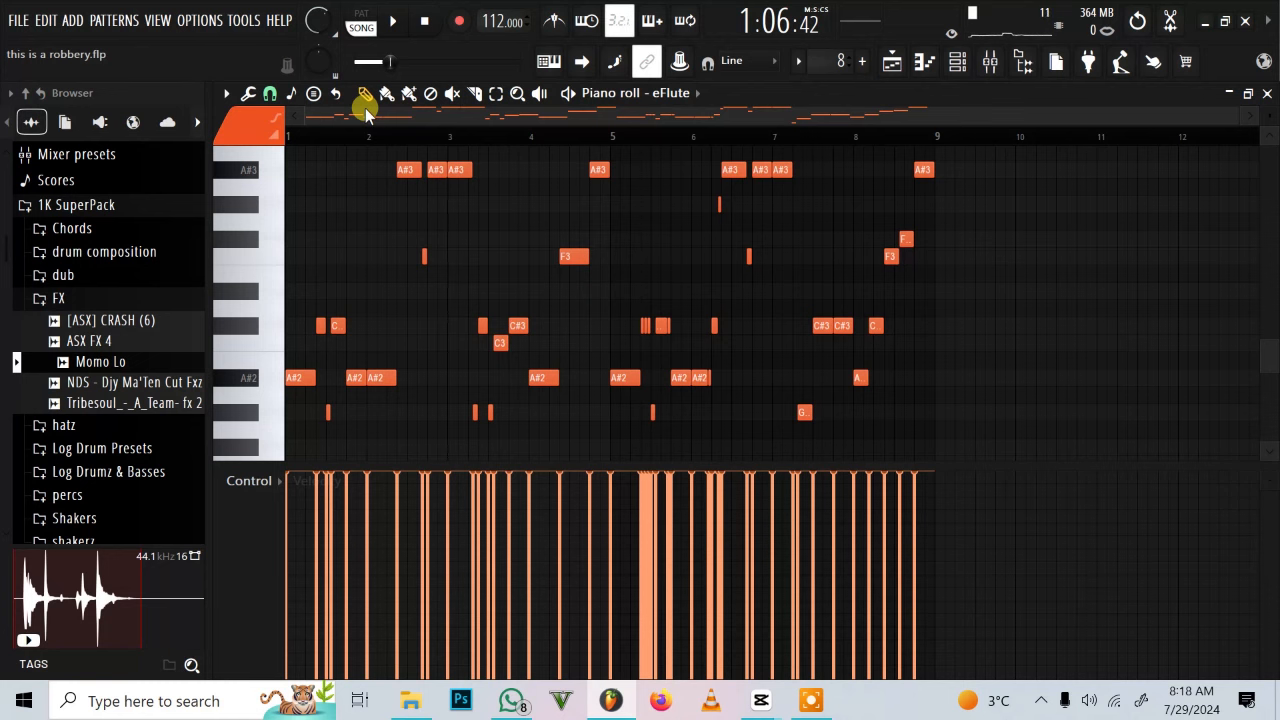
Step: Try a short note at the start of the eFlute pattern on F3 and D#3, and delete it again
{"action": "scroll", "coordinate": [352, 398], "scroll_direction": "down", "scroll_amount": 2}
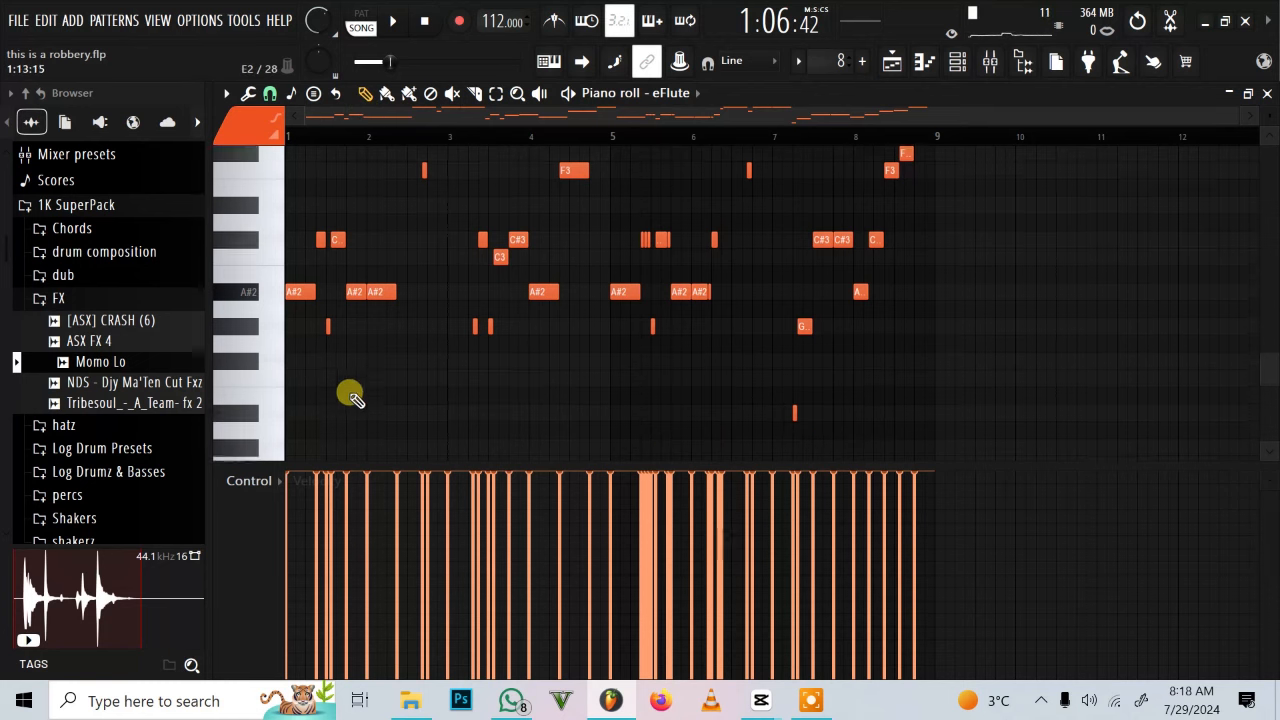
{"action": "scroll", "coordinate": [340, 385], "scroll_direction": "up", "scroll_amount": 1}
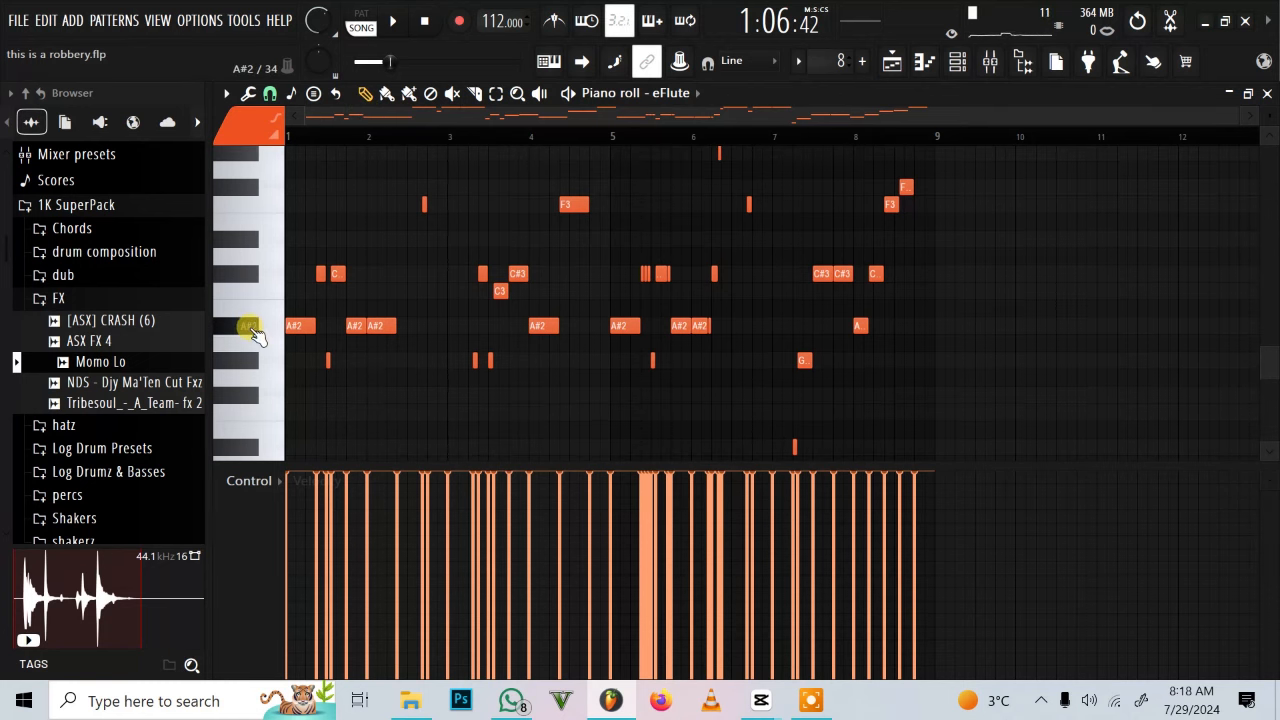
{"action": "scroll", "coordinate": [250, 330], "scroll_direction": "up", "scroll_amount": 3}
{"action": "left_click", "coordinate": [289, 308]}
{"action": "scroll", "coordinate": [297, 140], "scroll_direction": "up", "scroll_amount": 5}
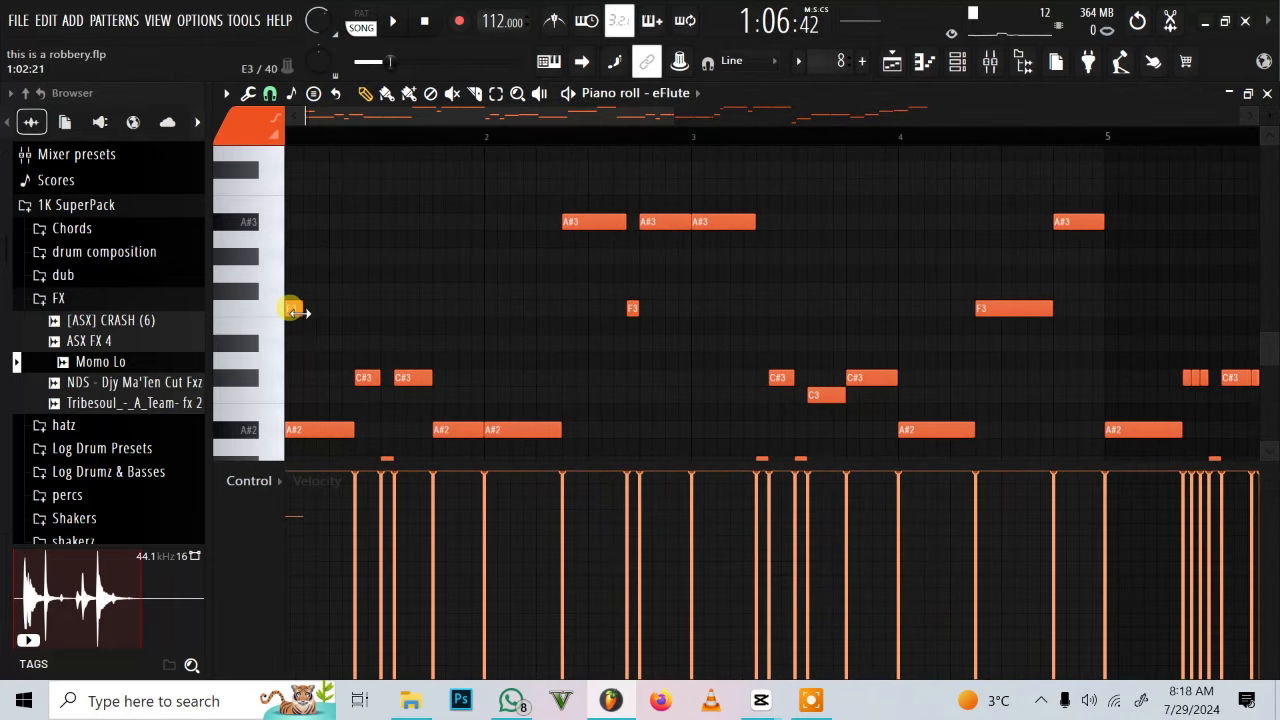
{"action": "left_click_drag", "start_coordinate": [296, 313], "coordinate": [287, 342]}
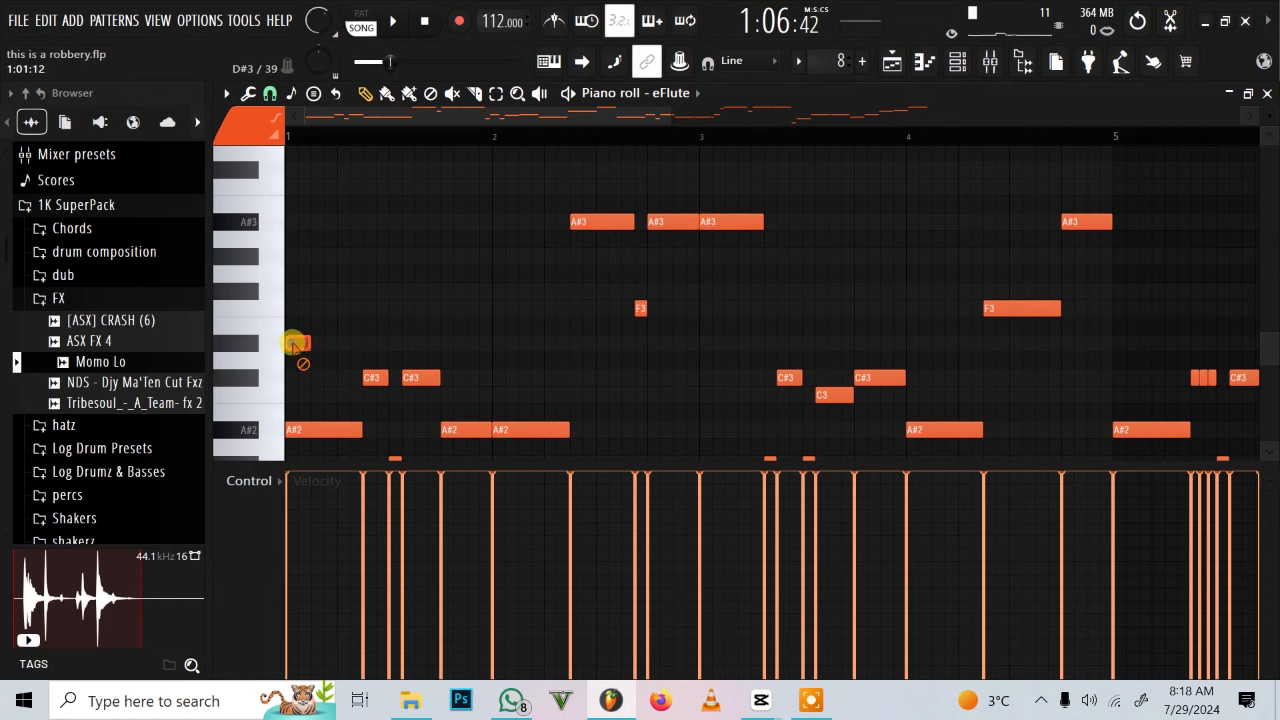
{"action": "right_click", "coordinate": [296, 345]}
{"action": "scroll", "coordinate": [296, 347], "scroll_direction": "down", "scroll_amount": 3}
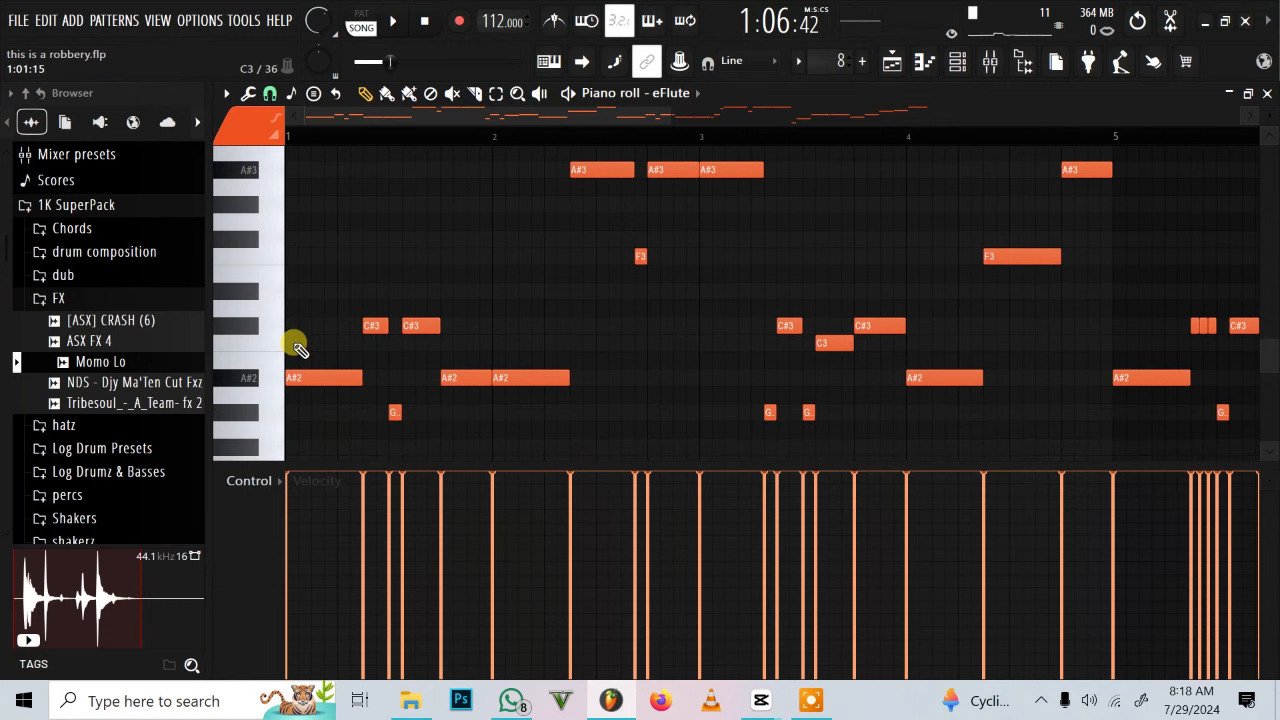
{"action": "scroll", "coordinate": [360, 142], "scroll_direction": "down", "scroll_amount": 3}
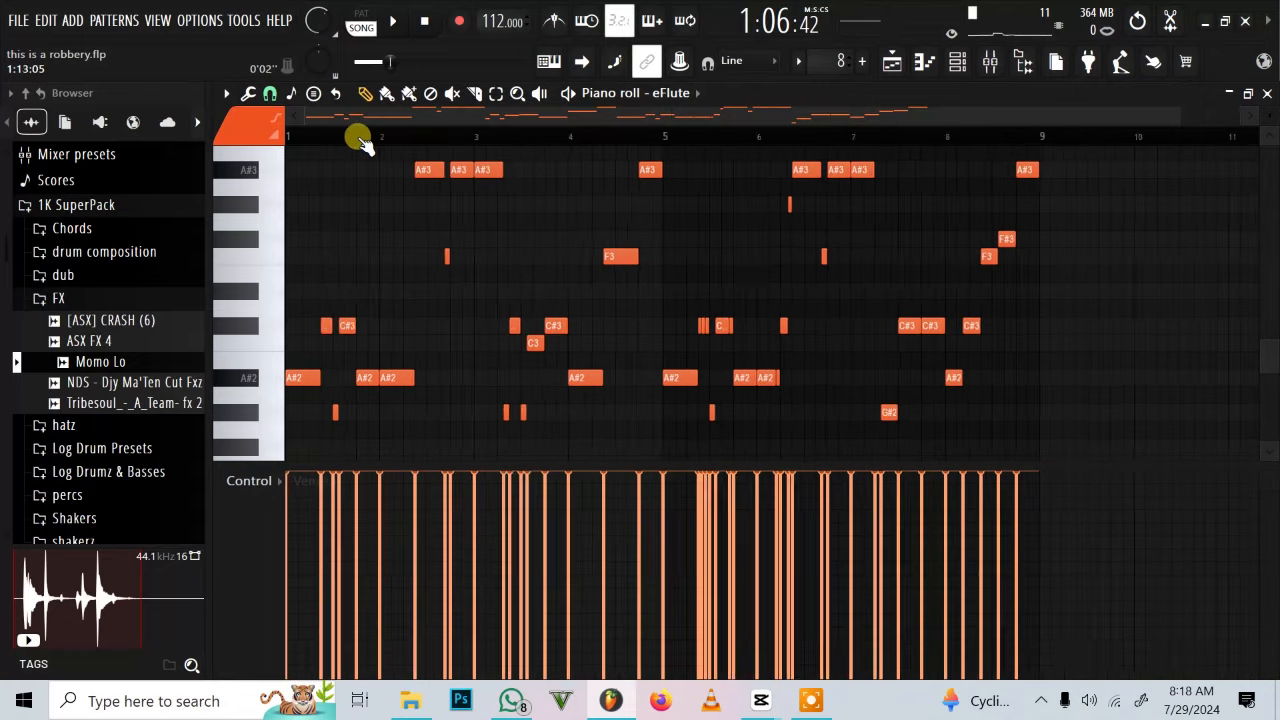
{"action": "scroll", "coordinate": [362, 142], "scroll_direction": "down", "scroll_amount": 1}
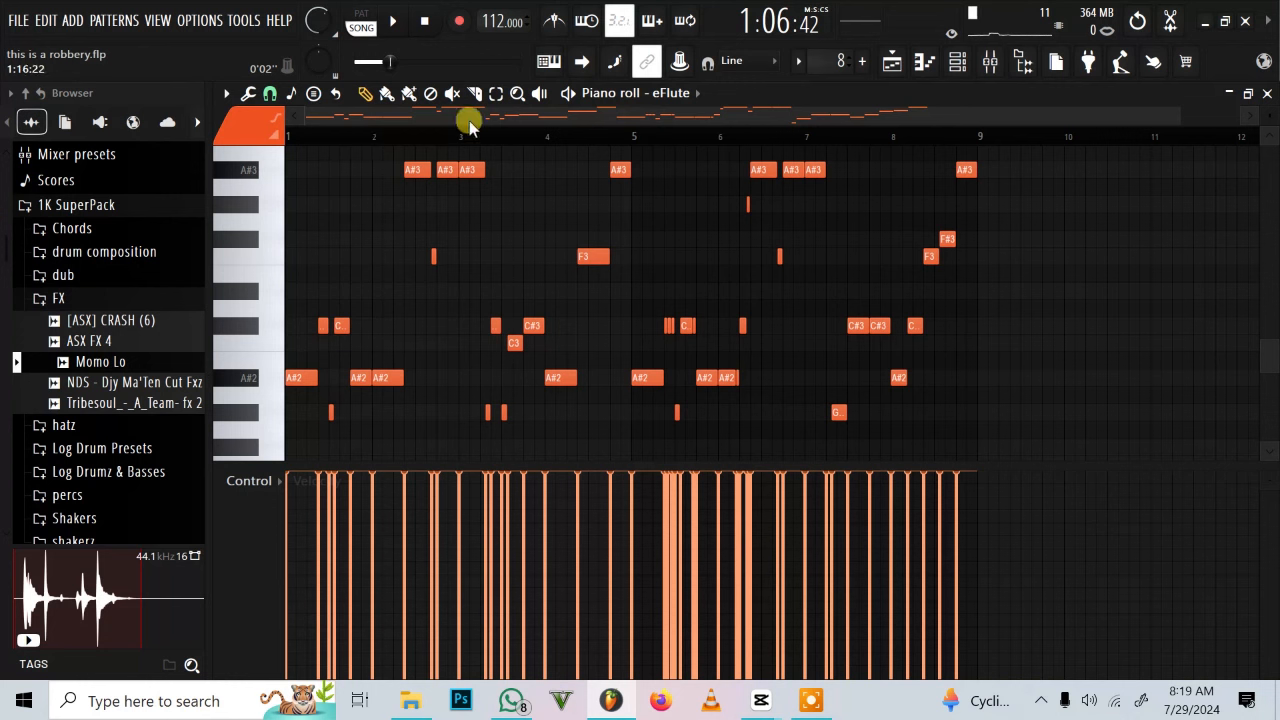
Step: Return to the start of the playlist, select Pattern 1 from Track 3, and unsolo so that all tracks are active
{"action": "left_click", "coordinate": [890, 58]}
{"action": "left_click_drag", "start_coordinate": [670, 116], "coordinate": [338, 112]}
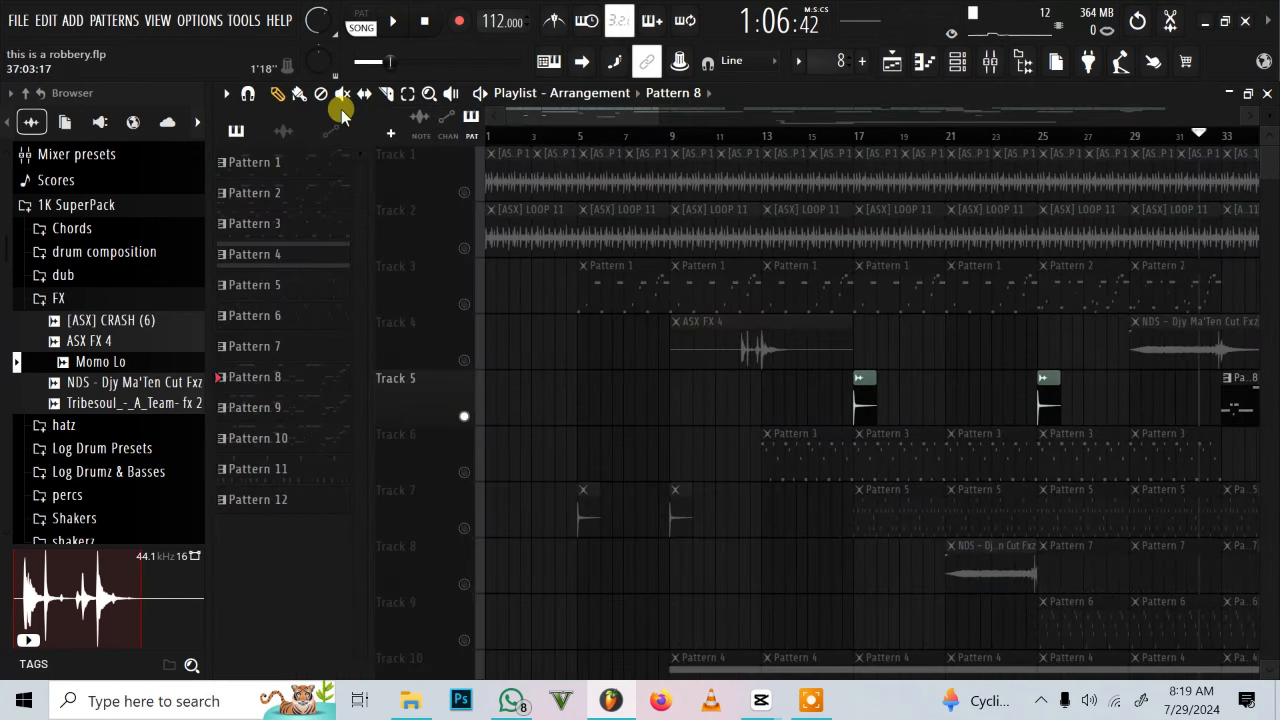
{"action": "scroll", "coordinate": [600, 135], "scroll_direction": "up", "scroll_amount": 2}
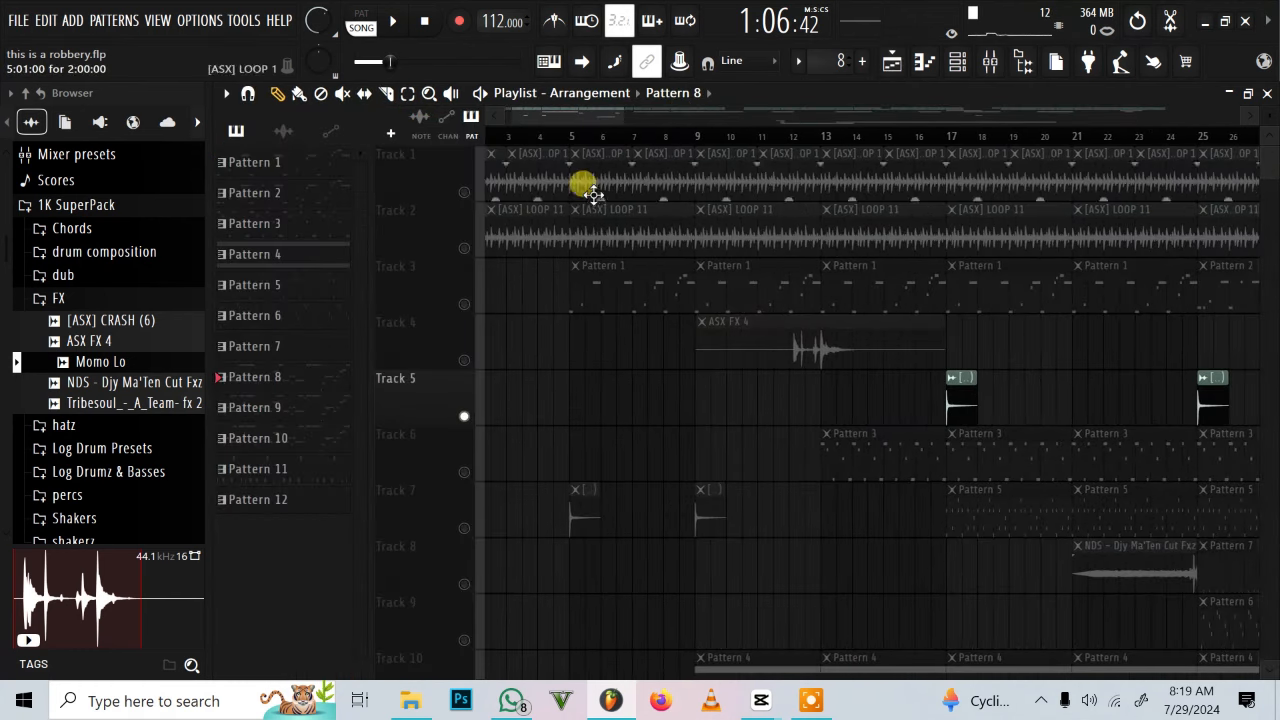
{"action": "left_click", "coordinate": [588, 270]}
{"action": "right_click", "coordinate": [466, 300]}
{"action": "right_click", "coordinate": [466, 300]}
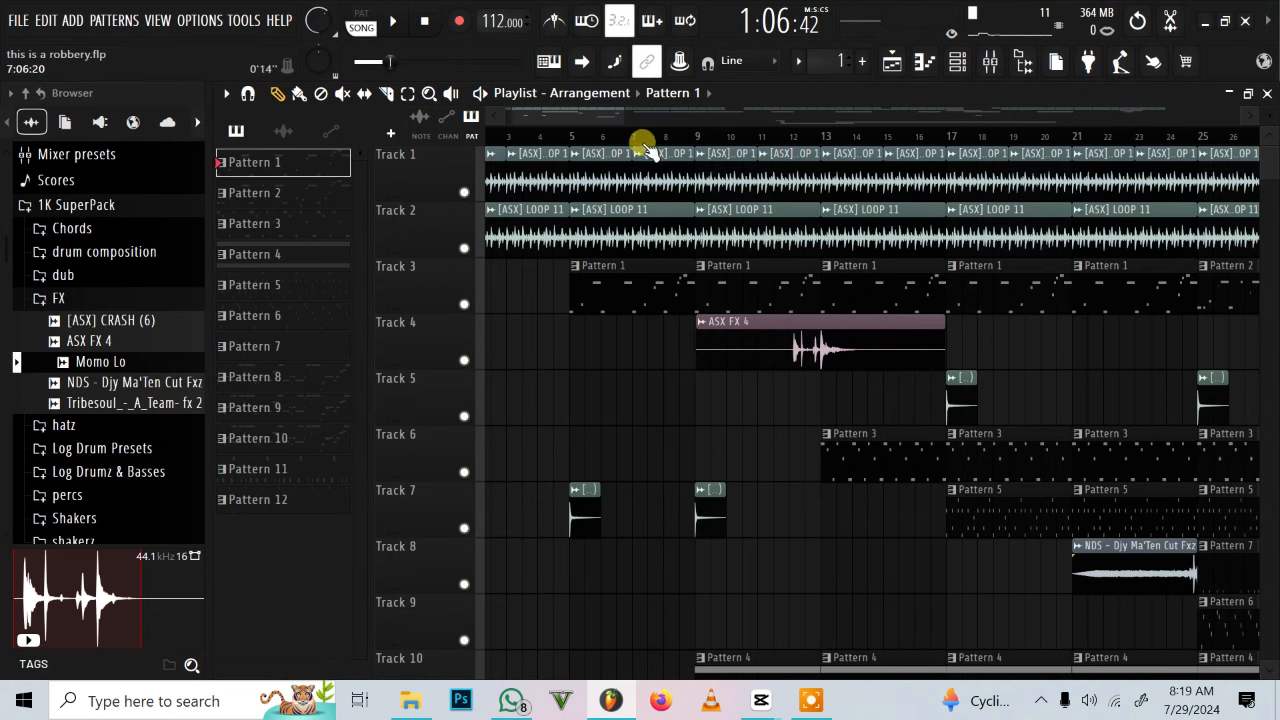
Step: Play Pattern 1 from bar 5, first with Track 3 soloed and again with all tracks active
{"action": "scroll", "coordinate": [600, 137], "scroll_direction": "up", "scroll_amount": 3}
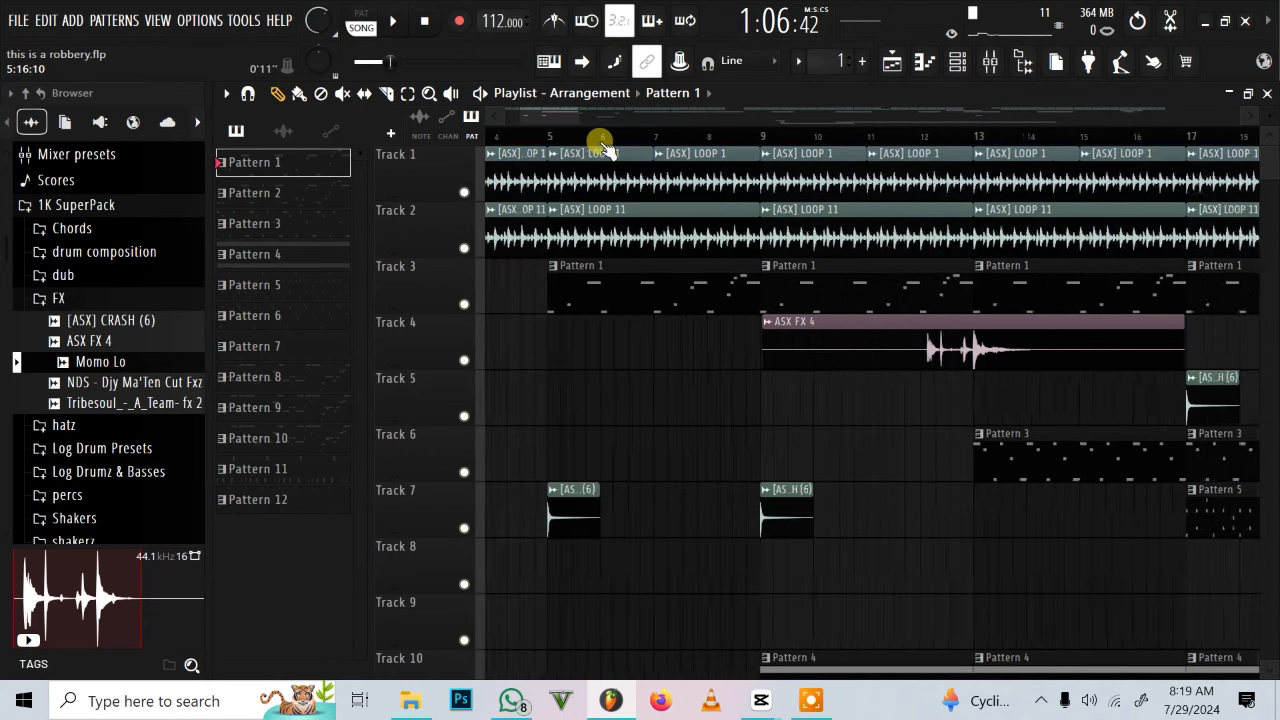
{"action": "left_click", "coordinate": [528, 138]}
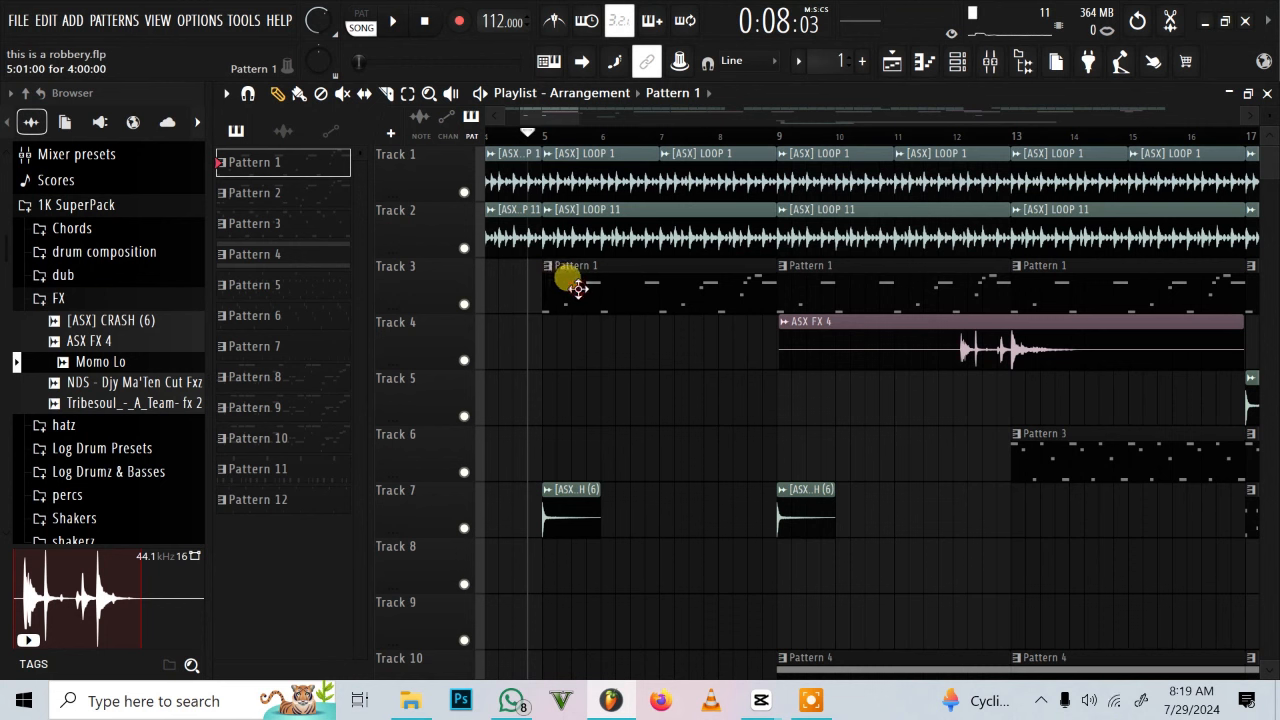
{"action": "left_click", "coordinate": [541, 136]}
{"action": "right_click", "coordinate": [464, 304]}
{"action": "key", "text": "space"}
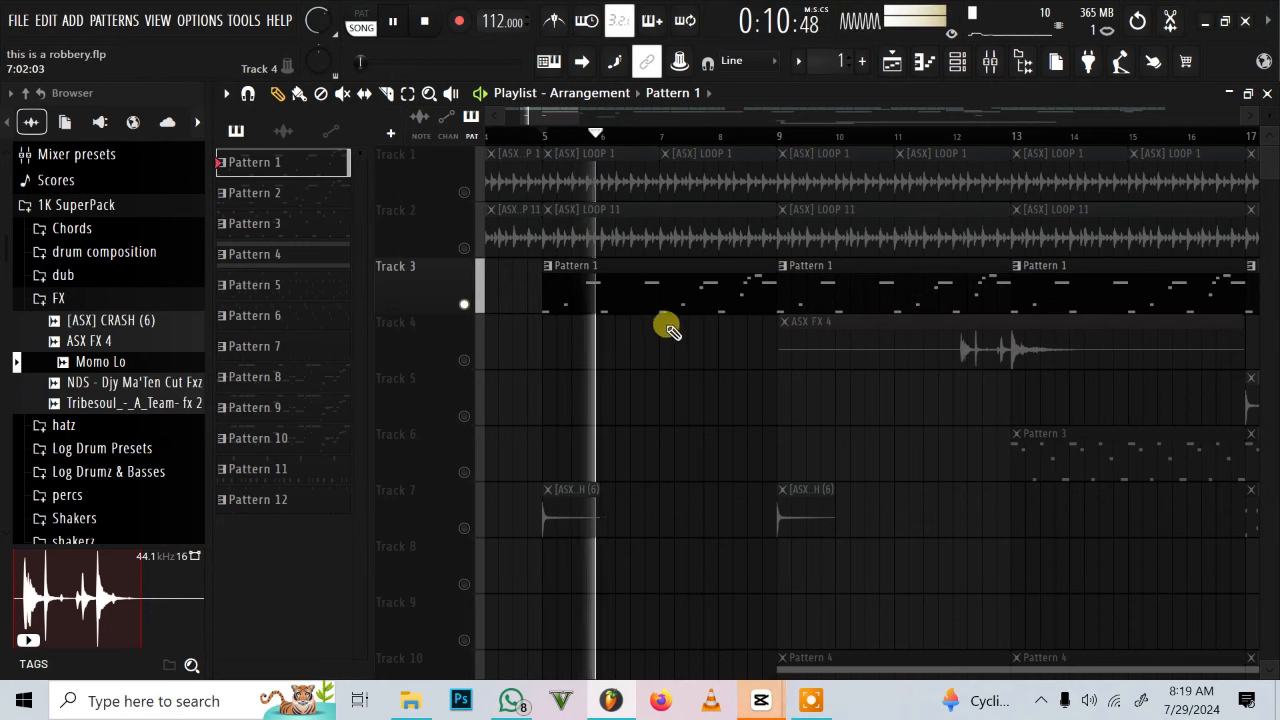
{"action": "key", "text": "space"}
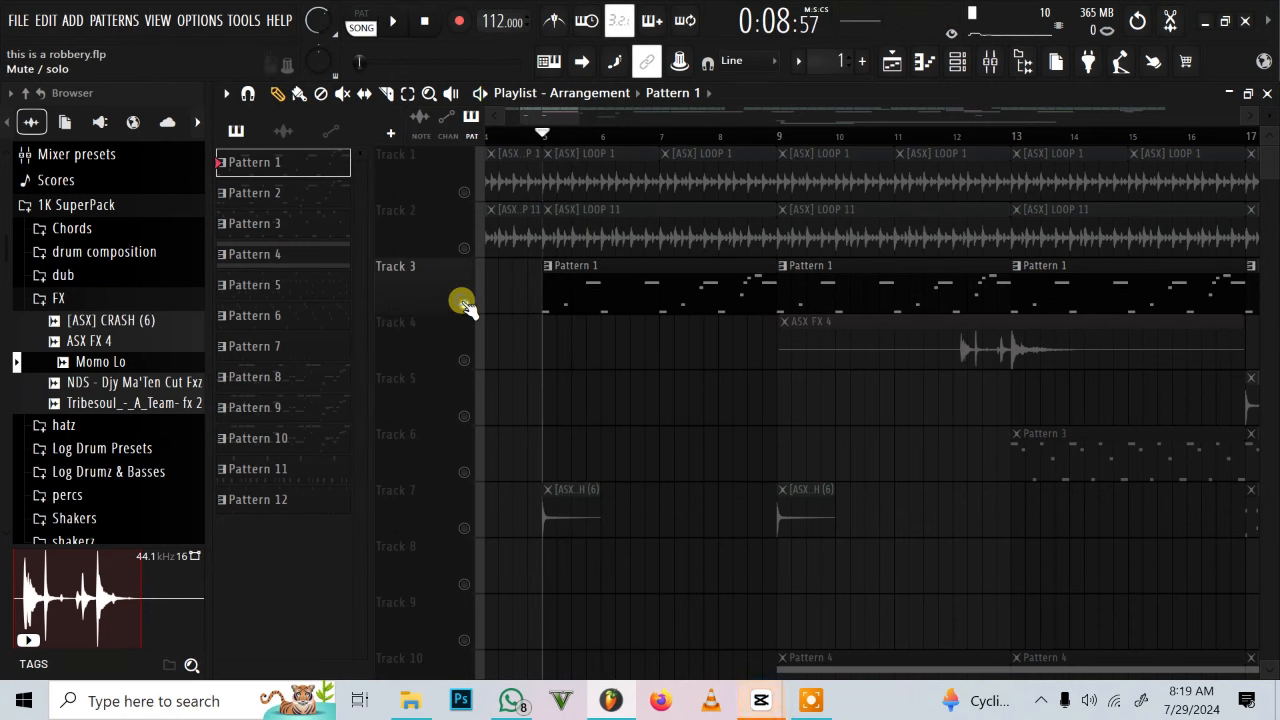
{"action": "right_click", "coordinate": [464, 304]}
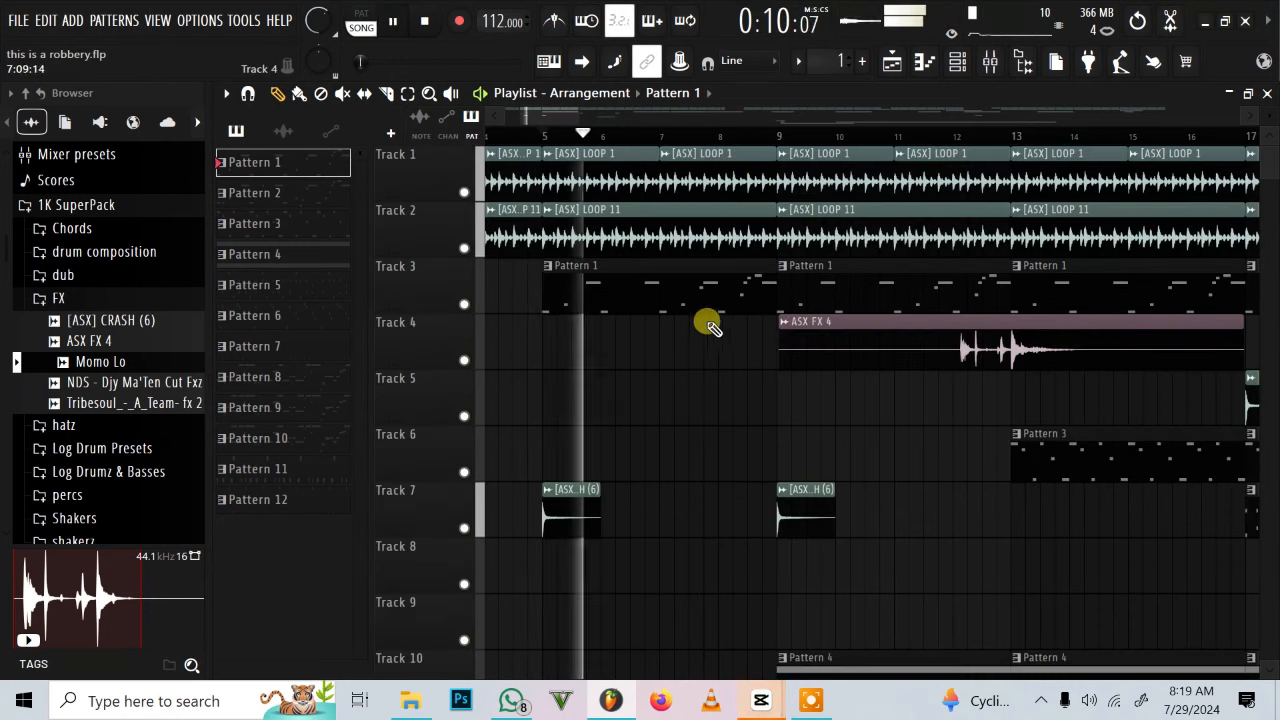
{"action": "key", "text": "space"}
Step: Open Pattern 1 in the piano roll and show its eFlute notes from bar 1
{"action": "double_click", "coordinate": [614, 277]}
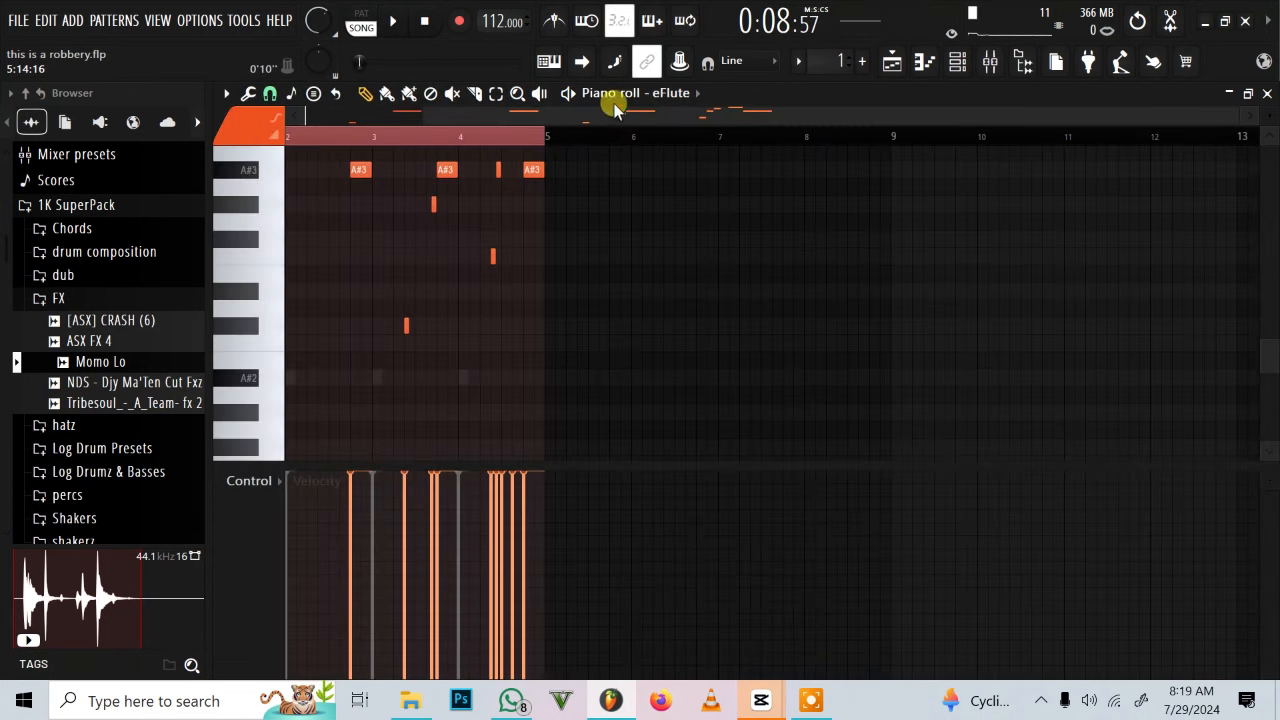
{"action": "left_click_drag", "start_coordinate": [617, 112], "coordinate": [420, 116]}
{"action": "scroll", "coordinate": [397, 400], "scroll_direction": "up", "scroll_amount": 3}
{"action": "scroll", "coordinate": [391, 412], "scroll_direction": "down", "scroll_amount": 3}
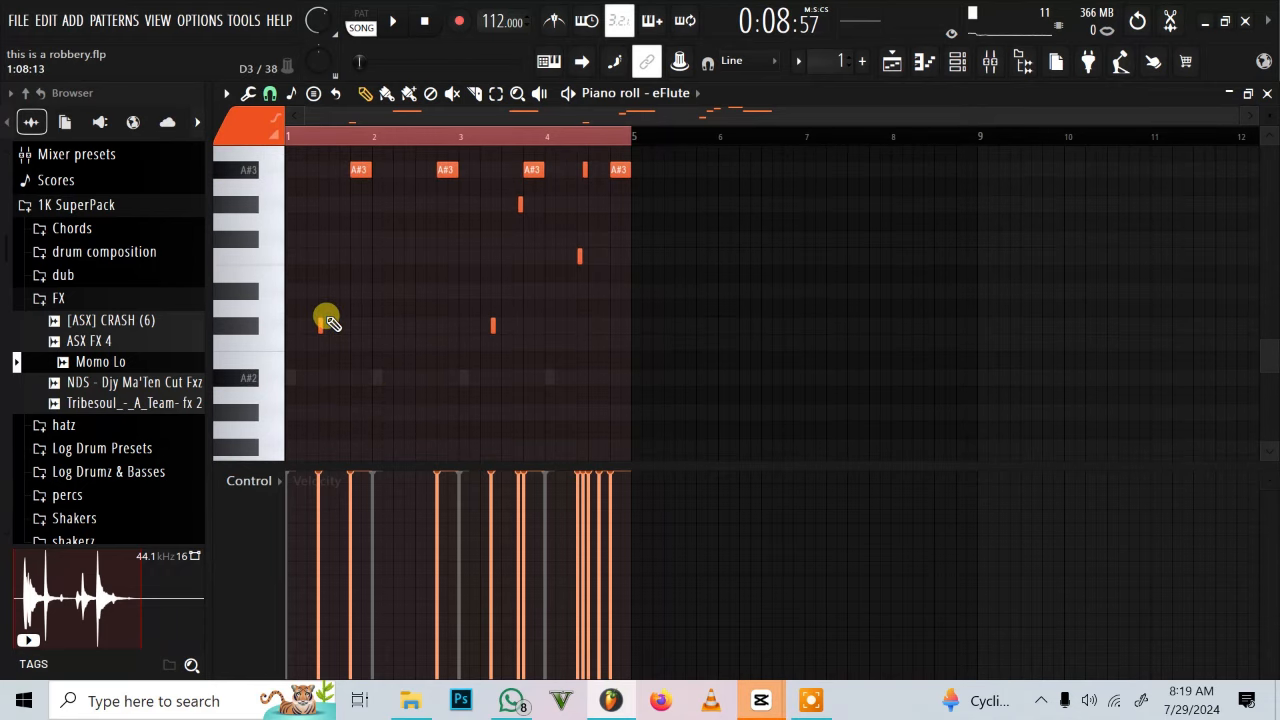
{"action": "scroll", "coordinate": [330, 321], "scroll_direction": "up", "scroll_amount": 1}
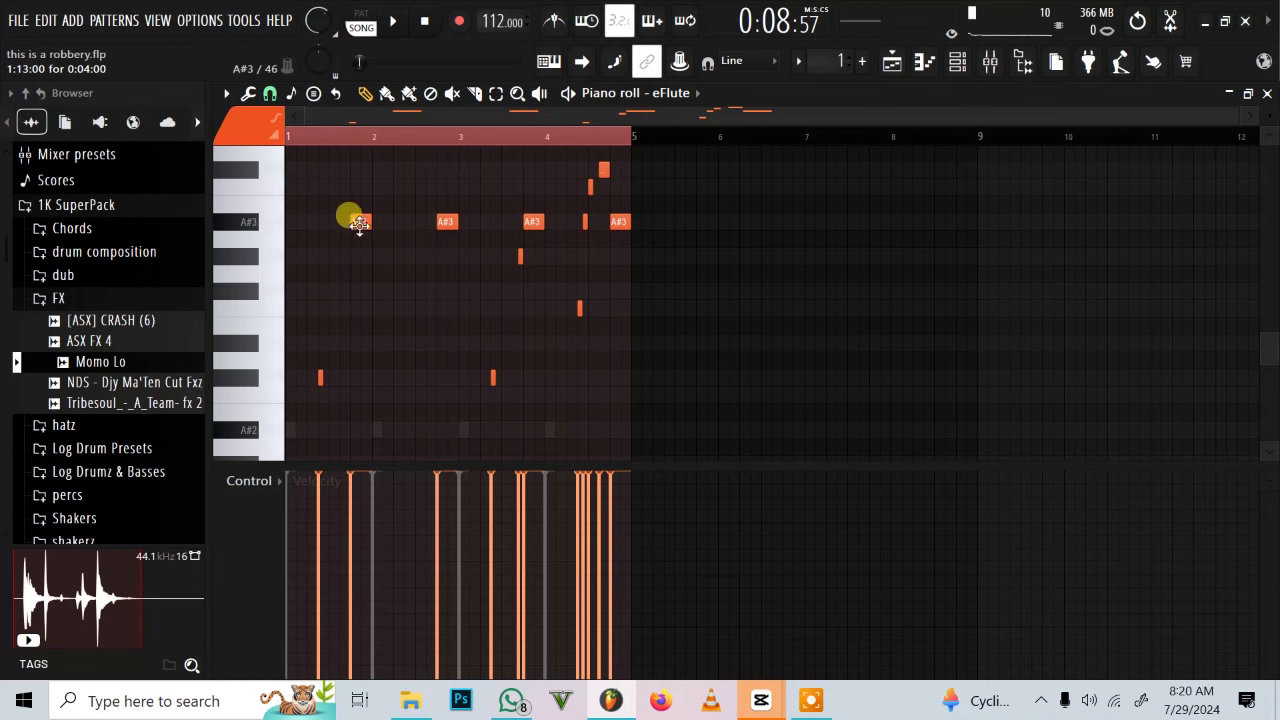
Step: Play Pattern 1 while examining the high and low eFlute notes and the ghost notes on A#2
{"action": "key", "text": "space"}
{"action": "scroll", "coordinate": [509, 371], "scroll_direction": "up", "scroll_amount": 5}
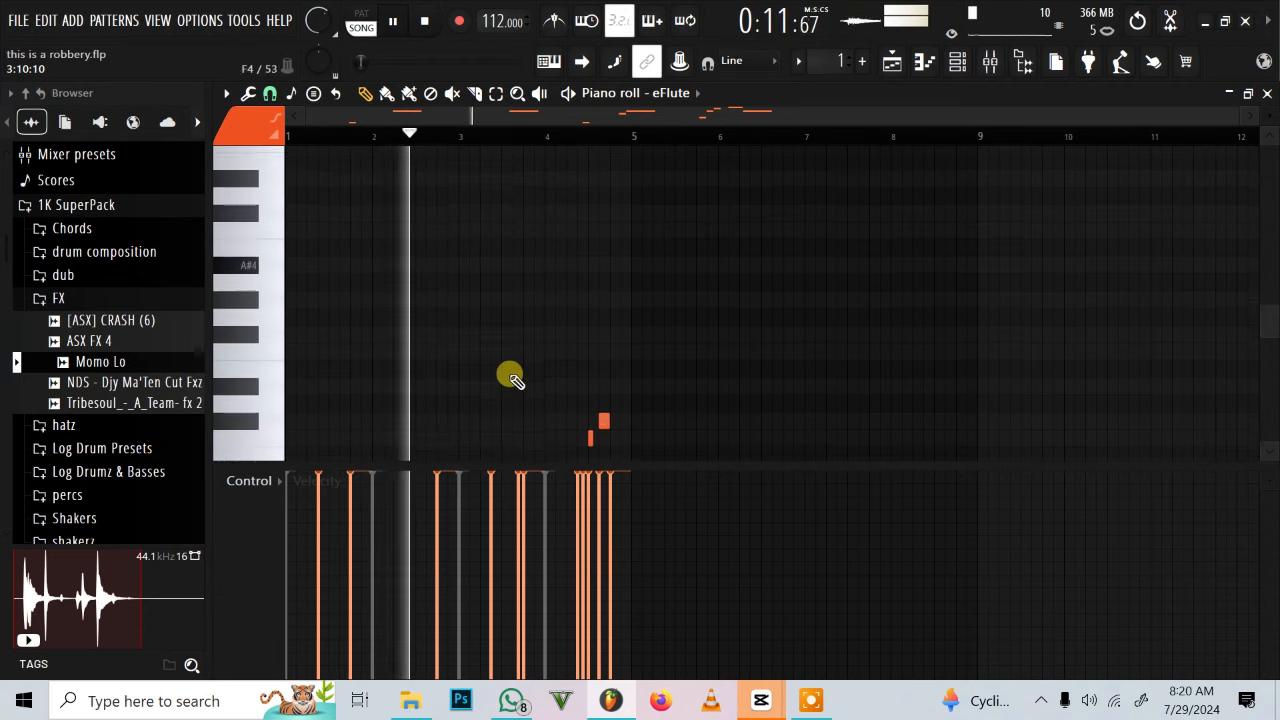
{"action": "scroll", "coordinate": [510, 375], "scroll_direction": "down", "scroll_amount": 4}
{"action": "scroll", "coordinate": [510, 375], "scroll_direction": "down", "scroll_amount": 3}
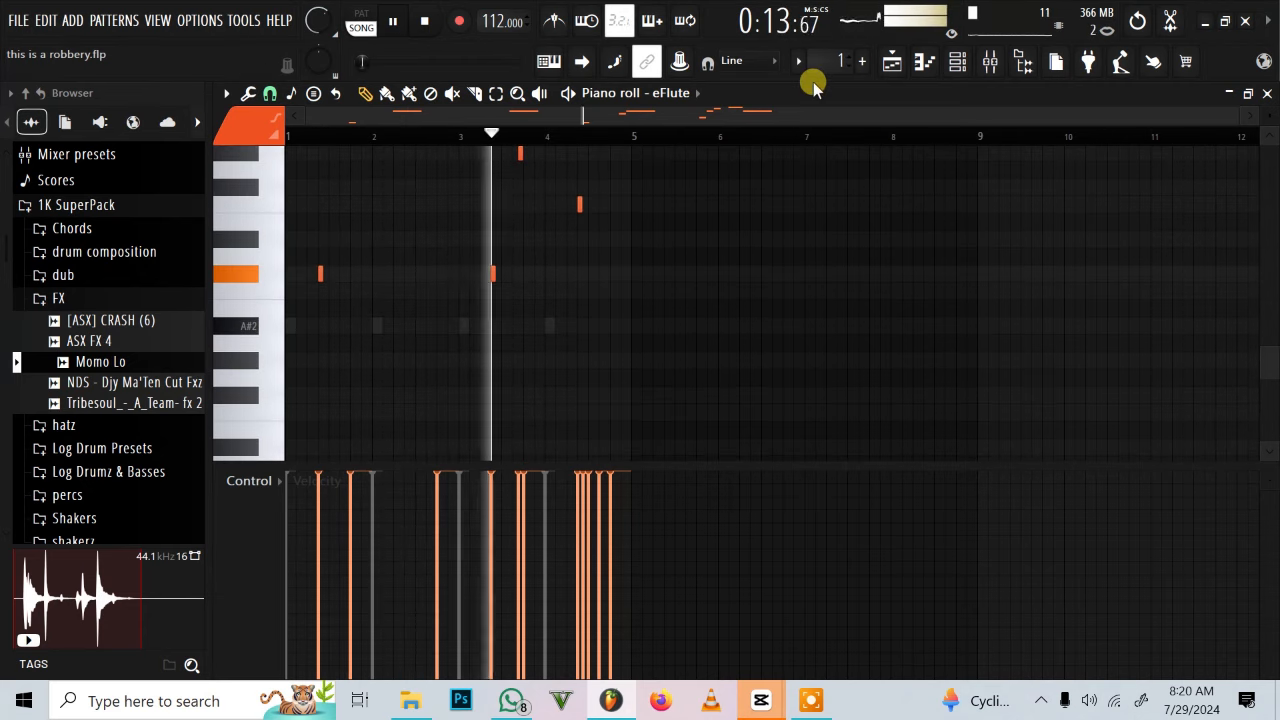
{"action": "key", "text": "space"}
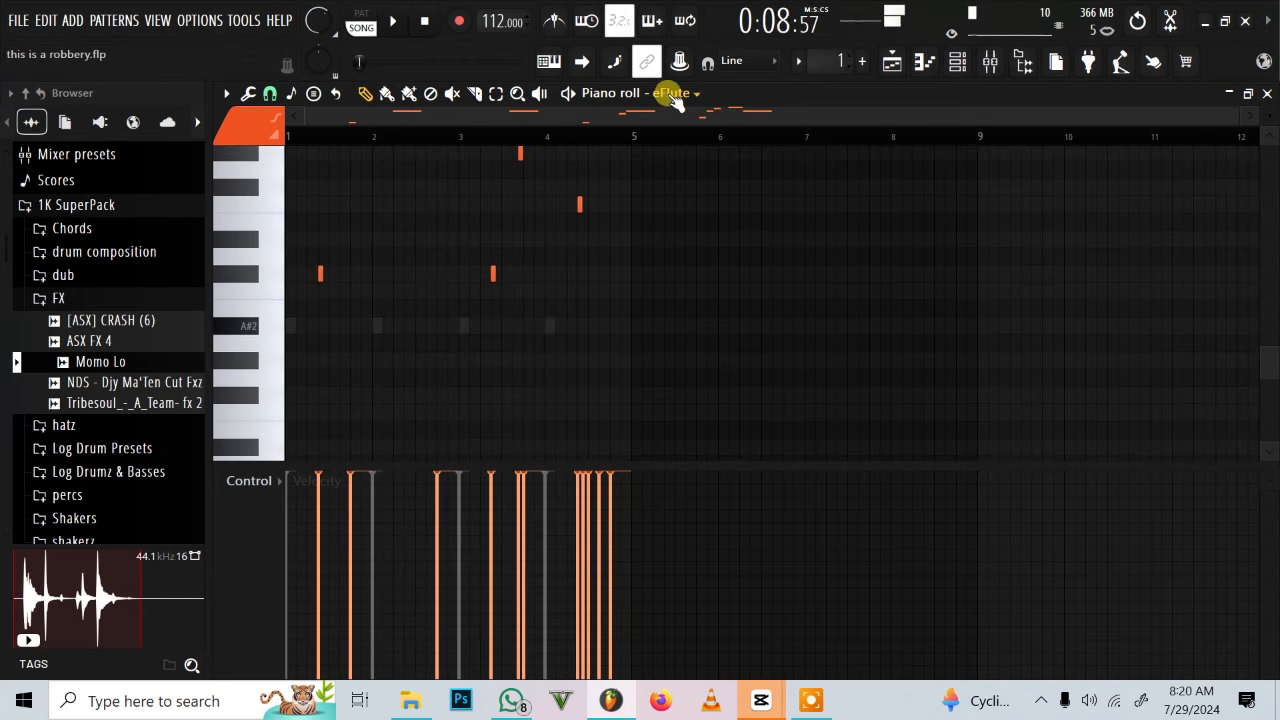
Step: Switch the piano roll to the Bass Pluck channel and show its notes from A#2 to above A#3
{"action": "left_click", "coordinate": [677, 92]}
{"action": "left_click", "coordinate": [714, 422]}
{"action": "scroll", "coordinate": [574, 349], "scroll_direction": "up", "scroll_amount": 2}
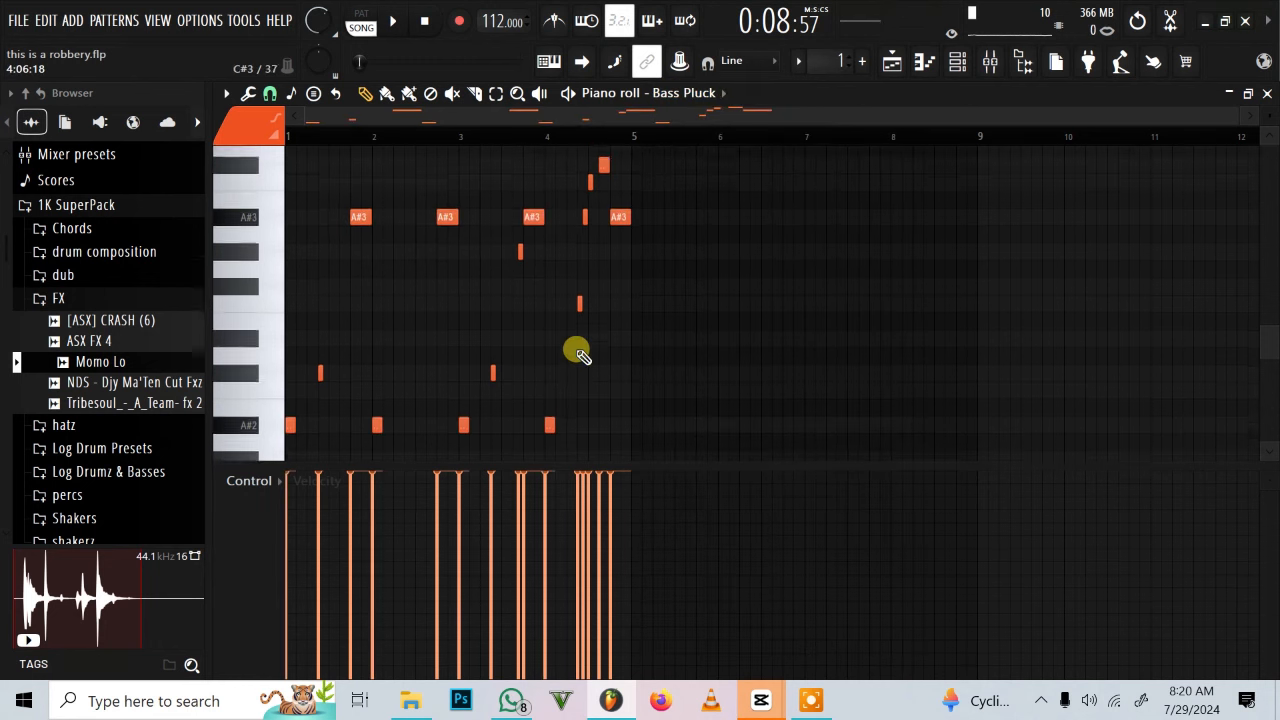
Step: Play the Bass Pluck notes of Pattern 1 in the piano roll, then stop playback
{"action": "scroll", "coordinate": [357, 190], "scroll_direction": "down", "scroll_amount": 1}
{"action": "key", "text": "space"}
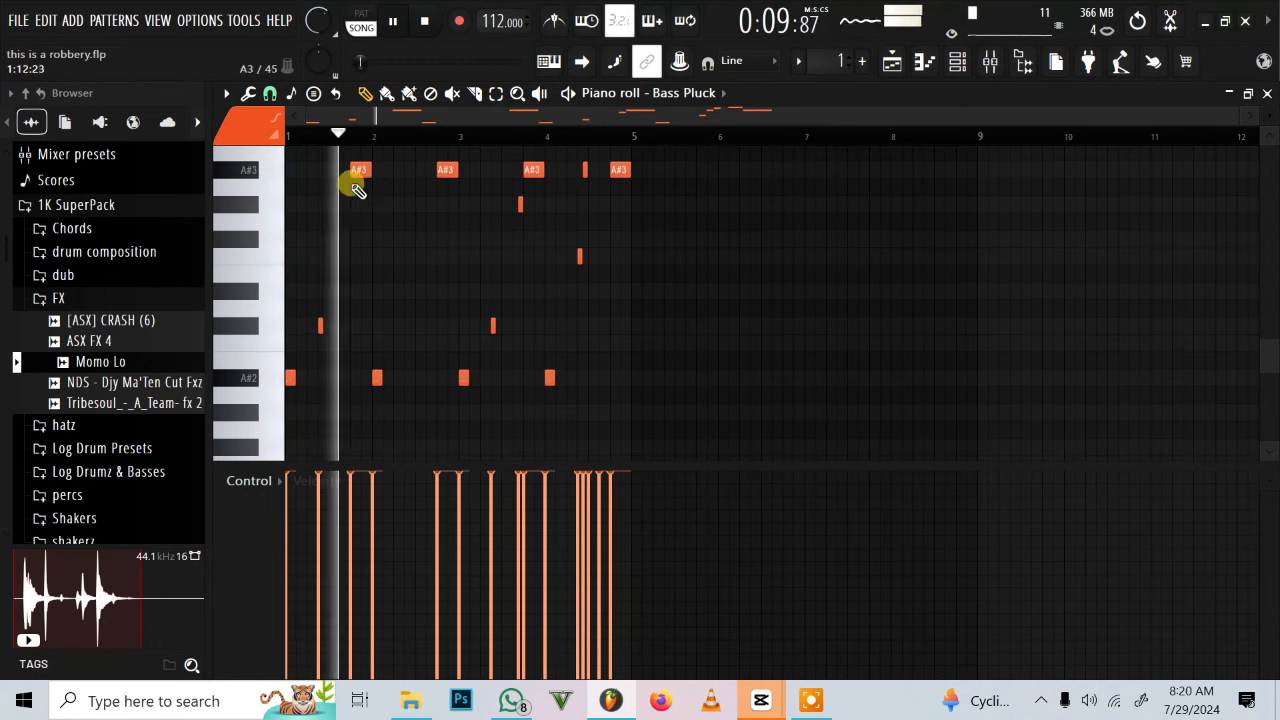
{"action": "key", "text": "space"}
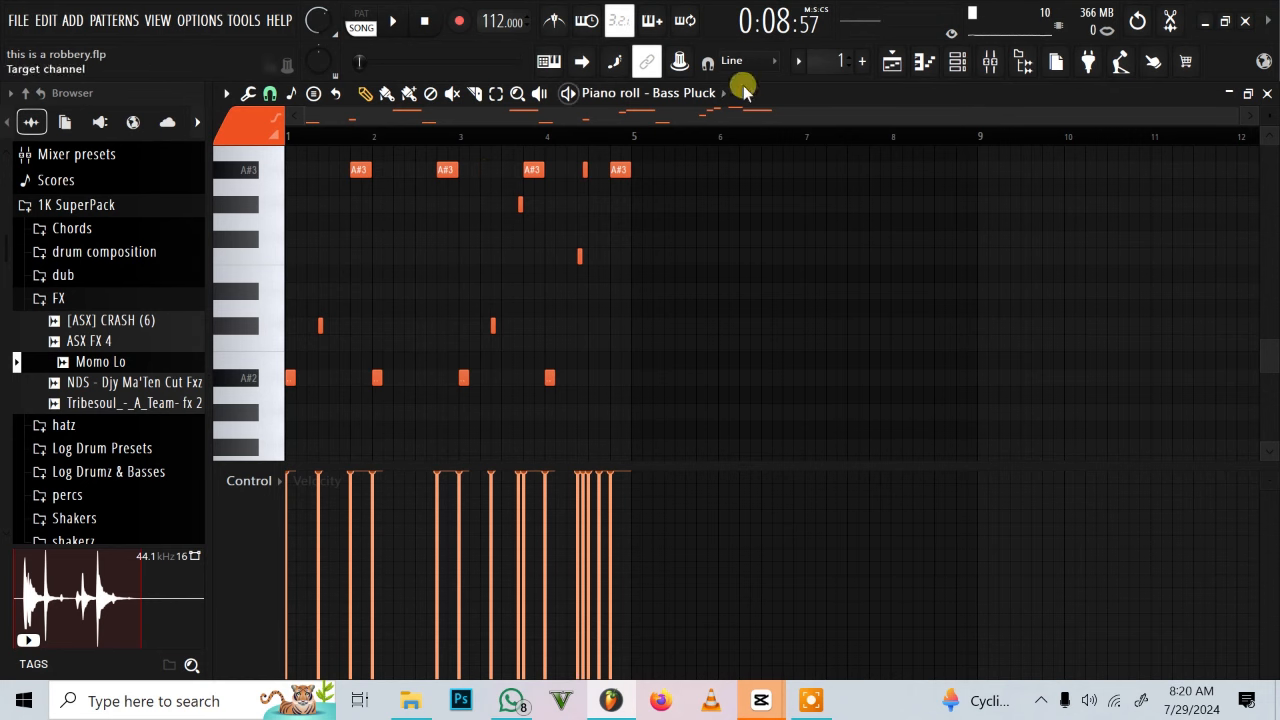
Step: Show the channel rack and check the Bass Pluck channel and its note pattern
{"action": "left_click", "coordinate": [942, 64]}
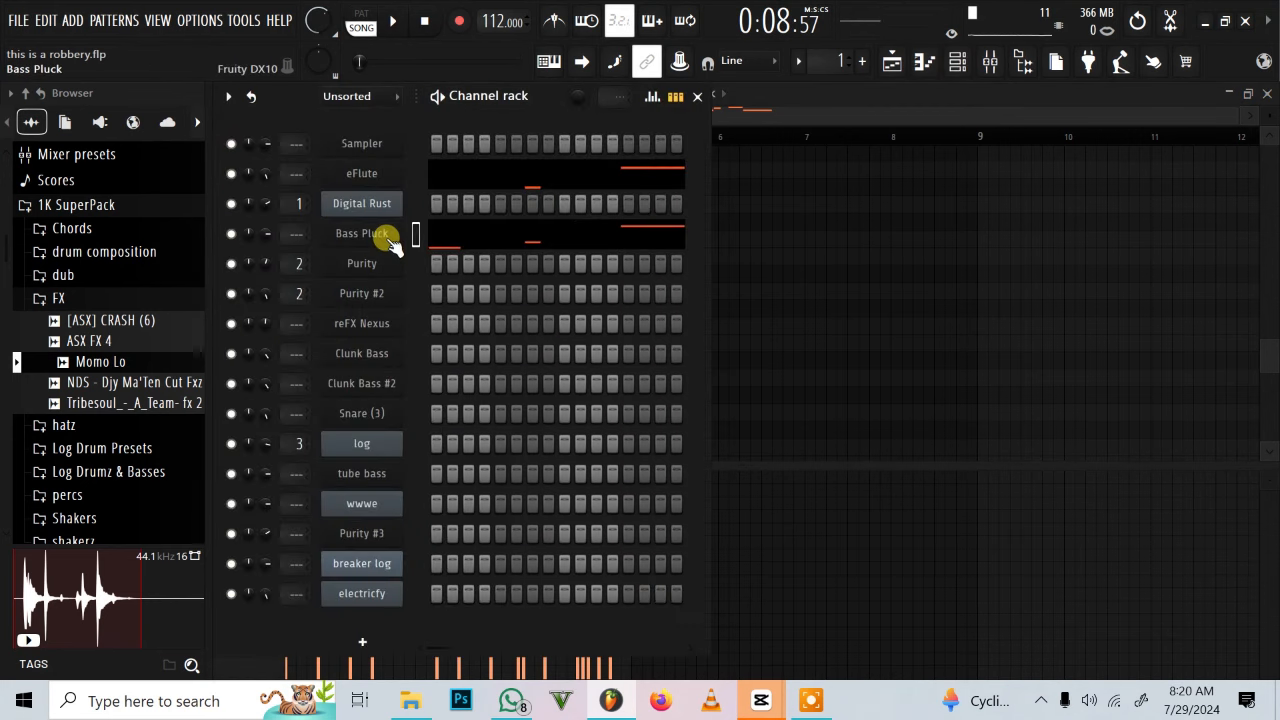
{"action": "right_click", "coordinate": [390, 236]}
{"action": "left_click", "coordinate": [612, 247]}
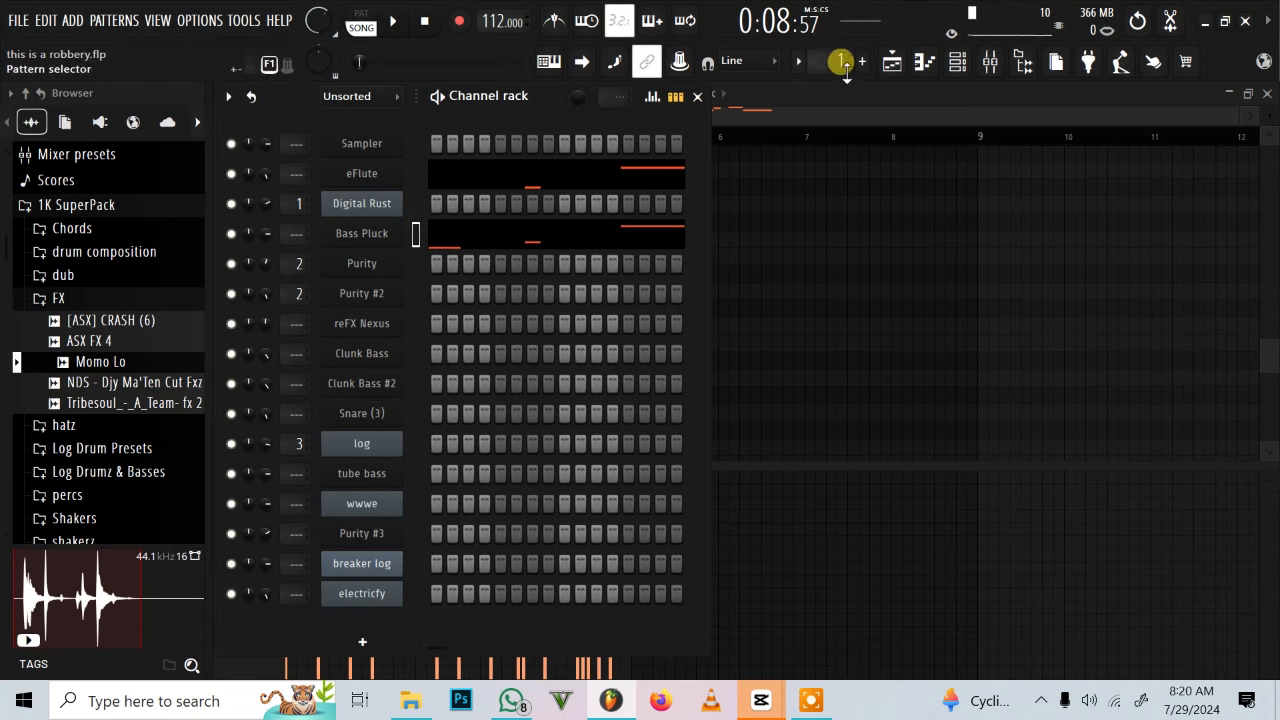
Step: Return to the playlist and look over the arrangement's clips from bar 5 to bar 37
{"action": "left_click", "coordinate": [891, 61]}
{"action": "scroll", "coordinate": [590, 230], "scroll_direction": "down", "scroll_amount": 2}
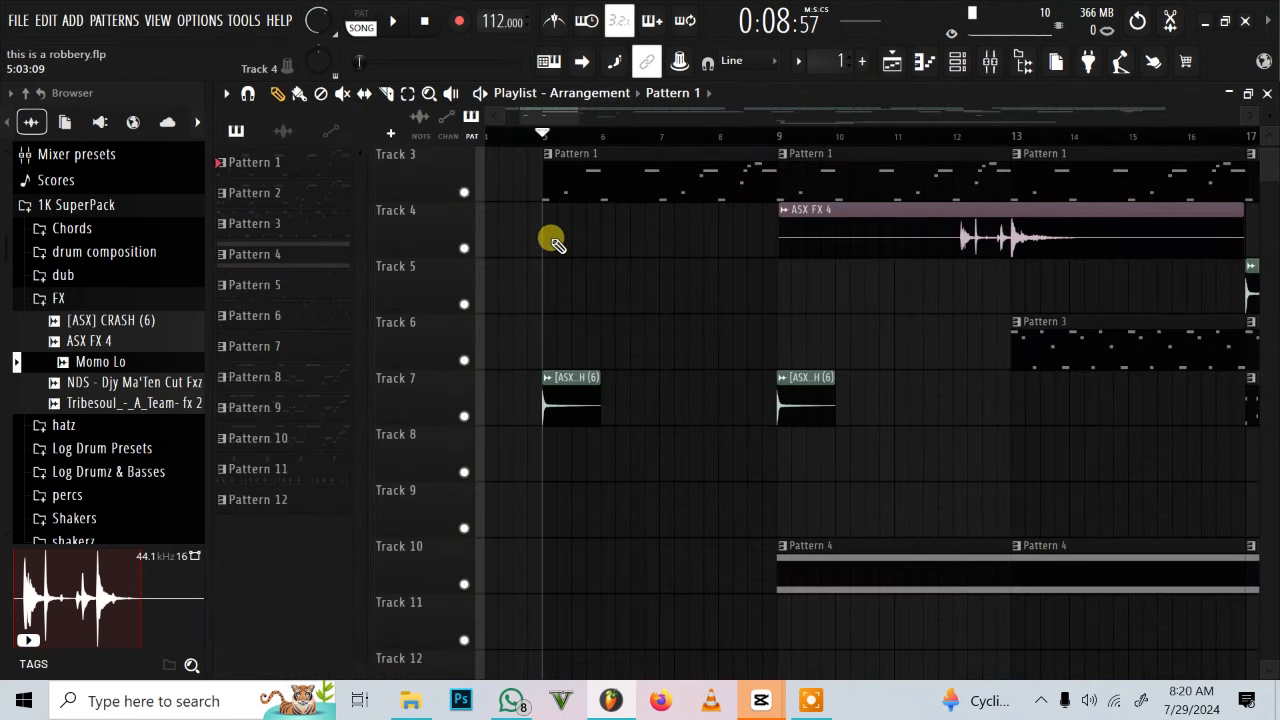
{"action": "scroll", "coordinate": [555, 133], "scroll_direction": "down", "scroll_amount": 4}
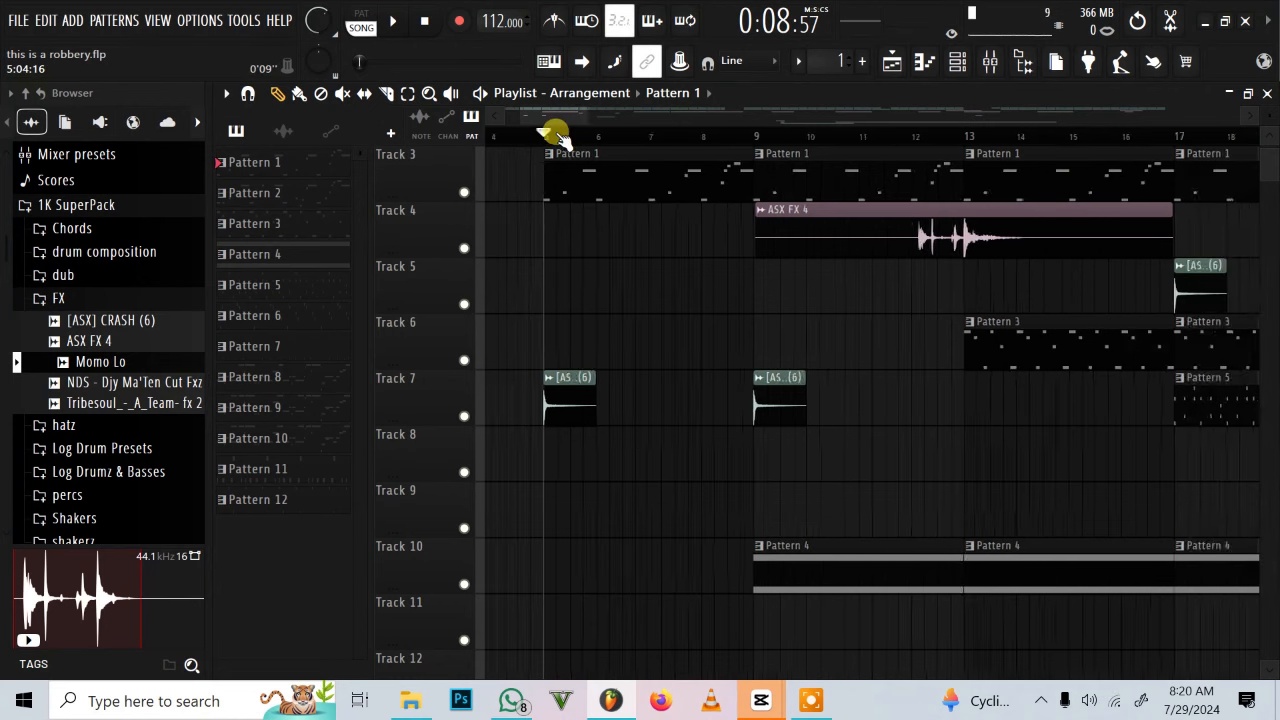
{"action": "scroll", "coordinate": [557, 131], "scroll_direction": "down", "scroll_amount": 2}
{"action": "scroll", "coordinate": [906, 143], "scroll_direction": "up", "scroll_amount": 3}
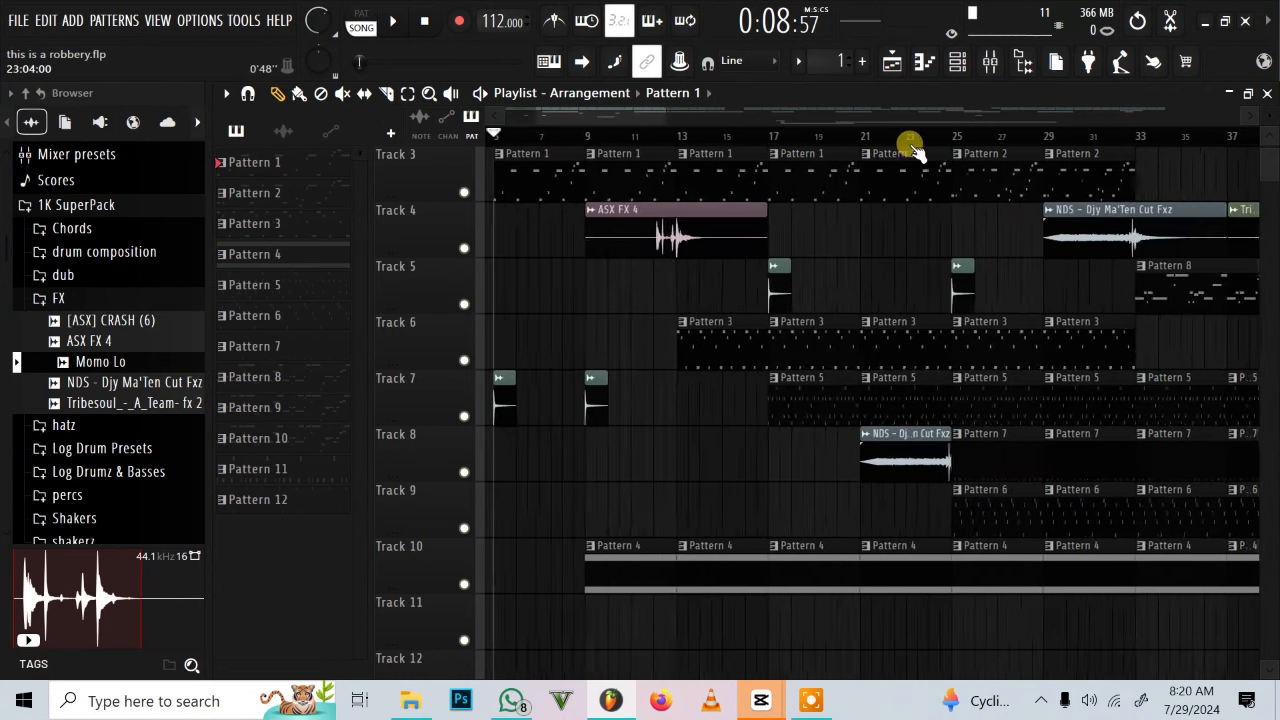
{"action": "scroll", "coordinate": [888, 215], "scroll_direction": "up", "scroll_amount": 1}
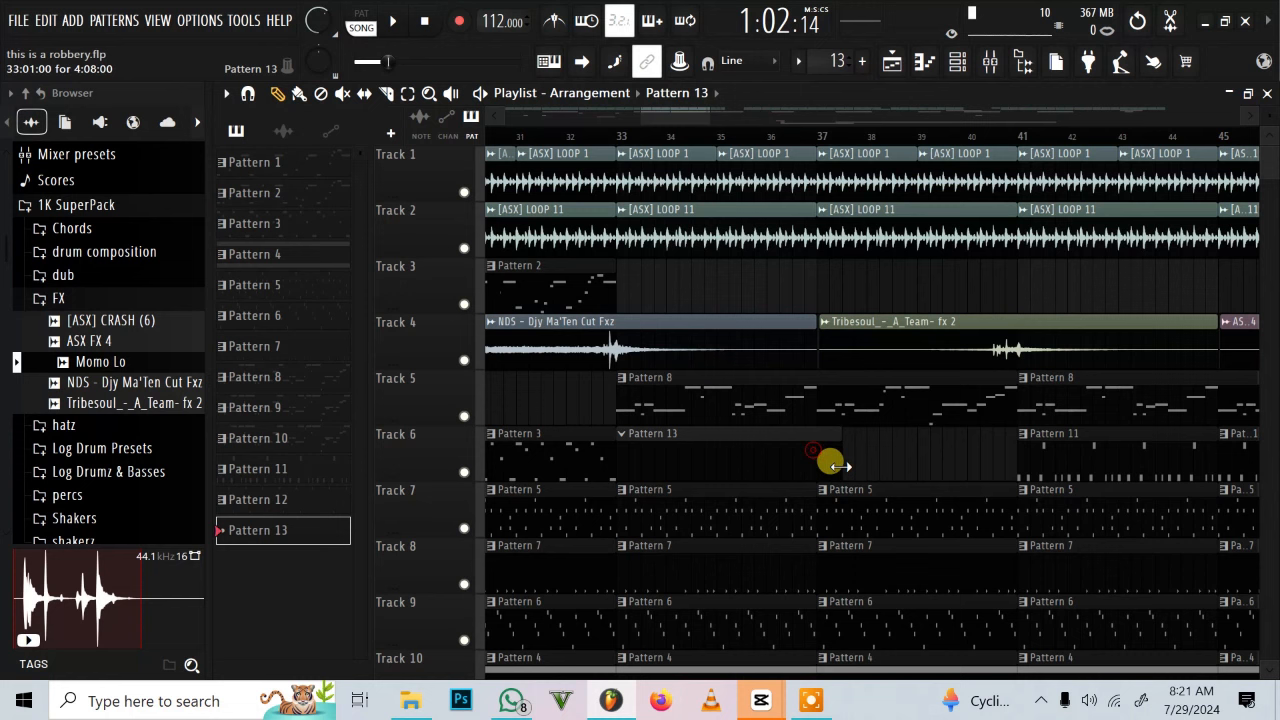
Step: Extend the Pattern 13 clip on Track 6 to eight bars, from bar 33 to bar 41
{"action": "left_click_drag", "start_coordinate": [829, 457], "coordinate": [1000, 467]}
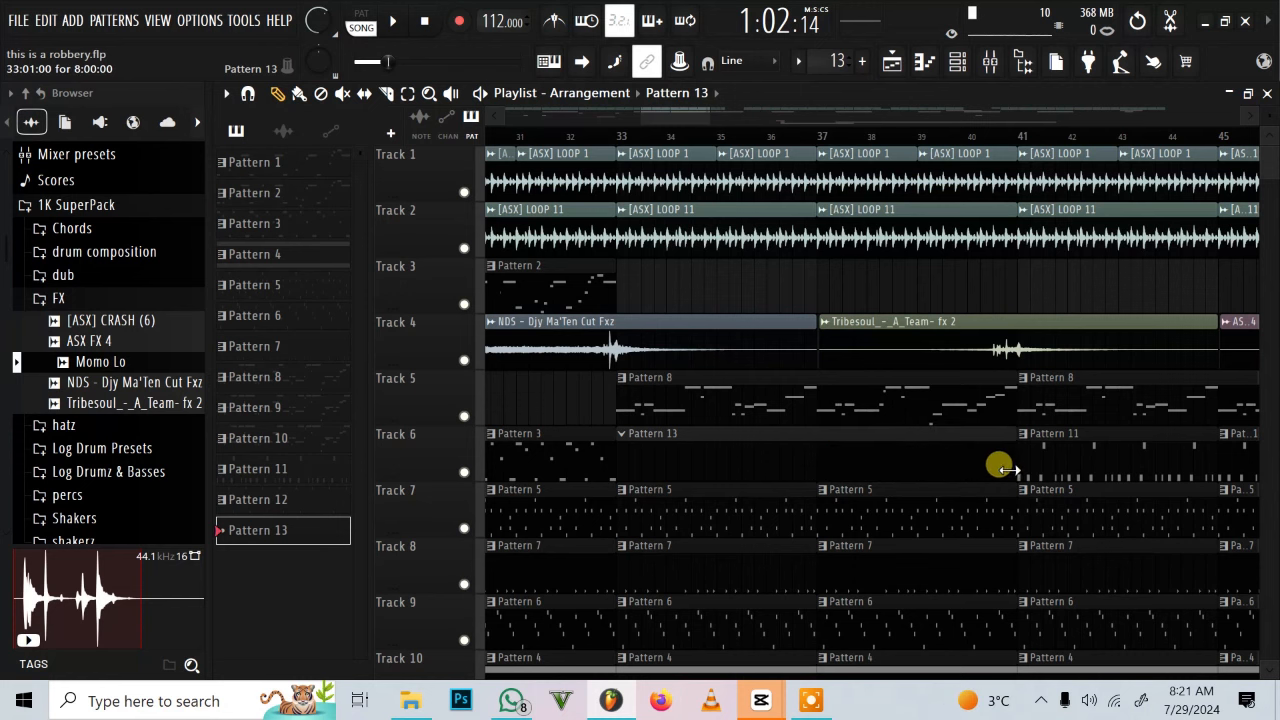
Step: Open the log channel and examine its Fruity DX10 synth parameters and miscellaneous channel settings
{"action": "left_click", "coordinate": [957, 61]}
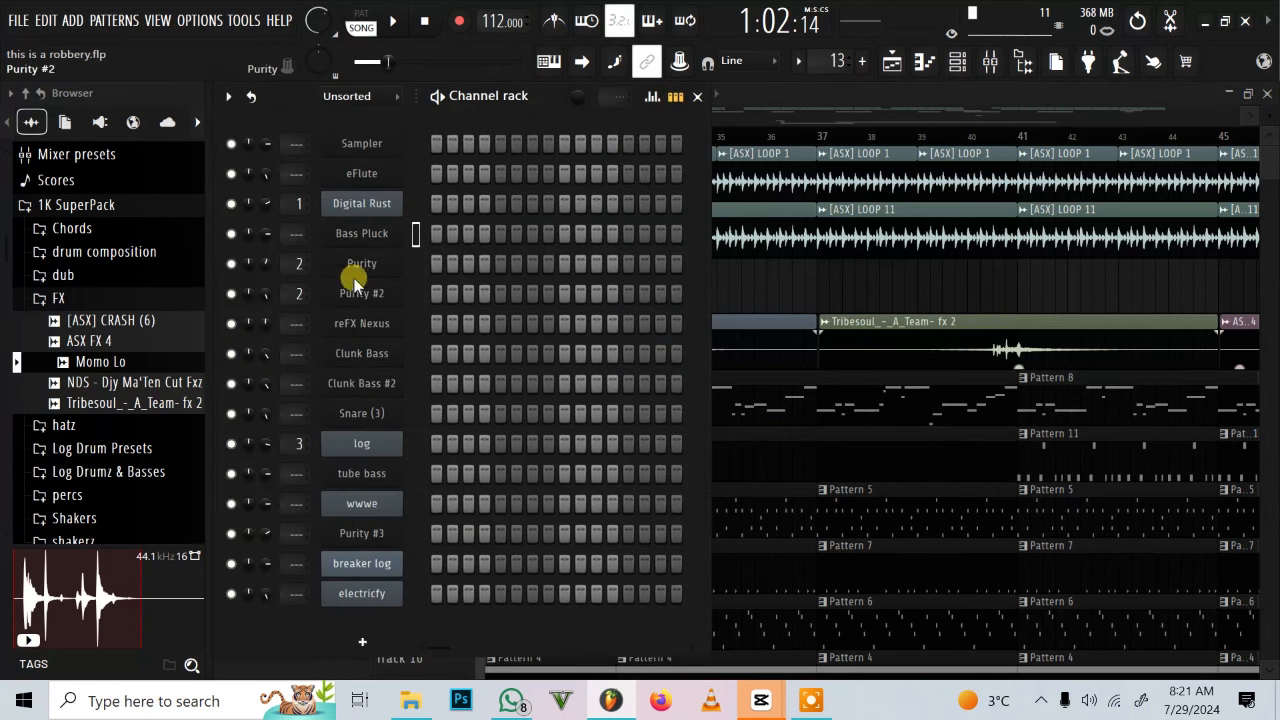
{"action": "left_click", "coordinate": [381, 444]}
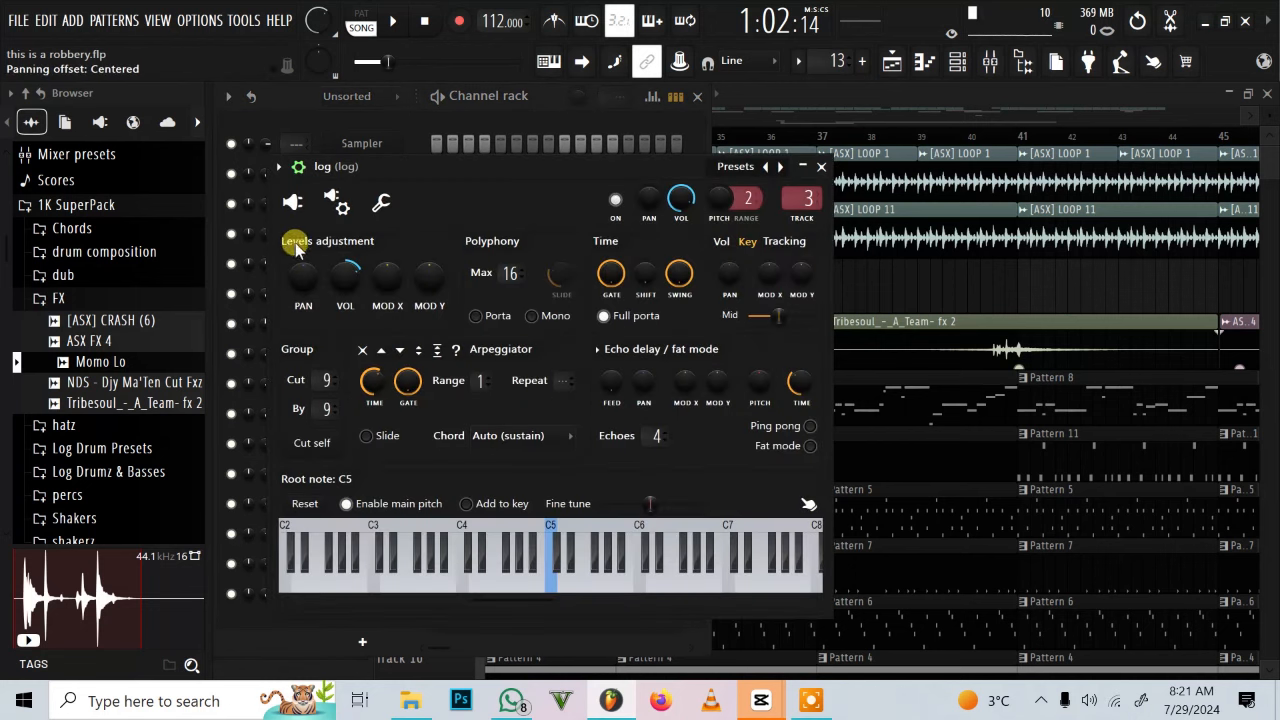
{"action": "left_click", "coordinate": [293, 204]}
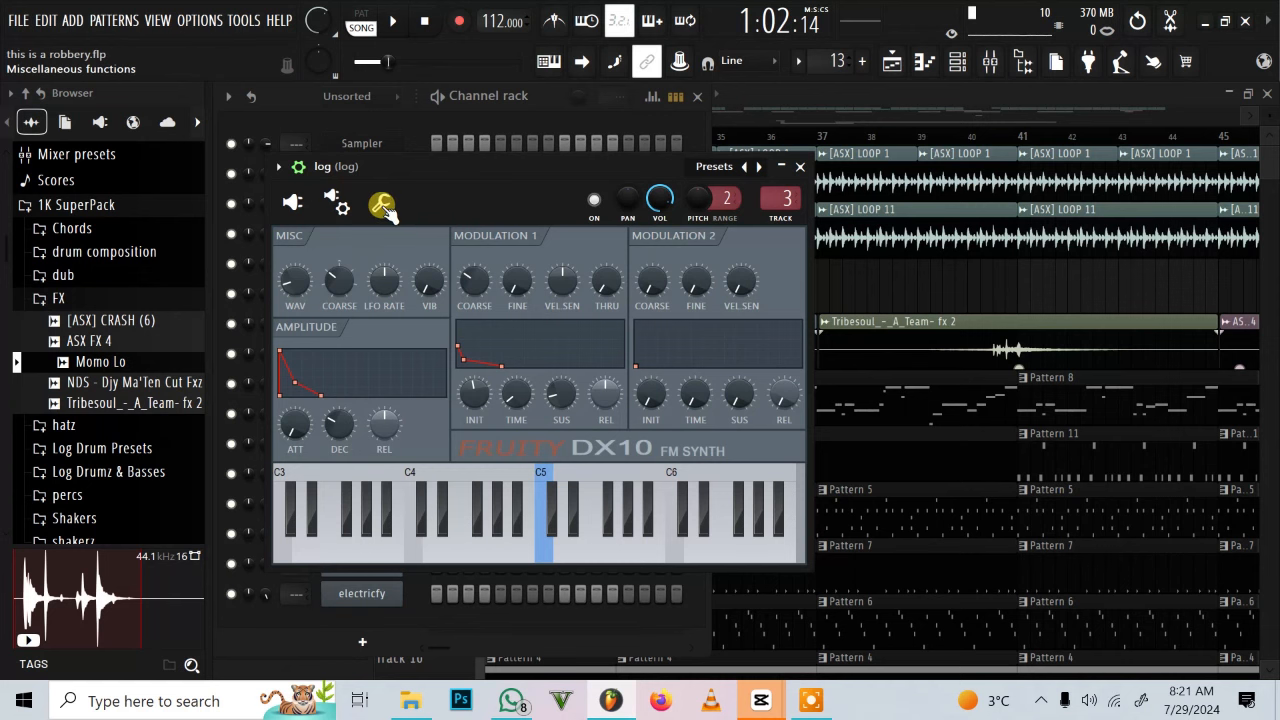
{"action": "left_click", "coordinate": [382, 206]}
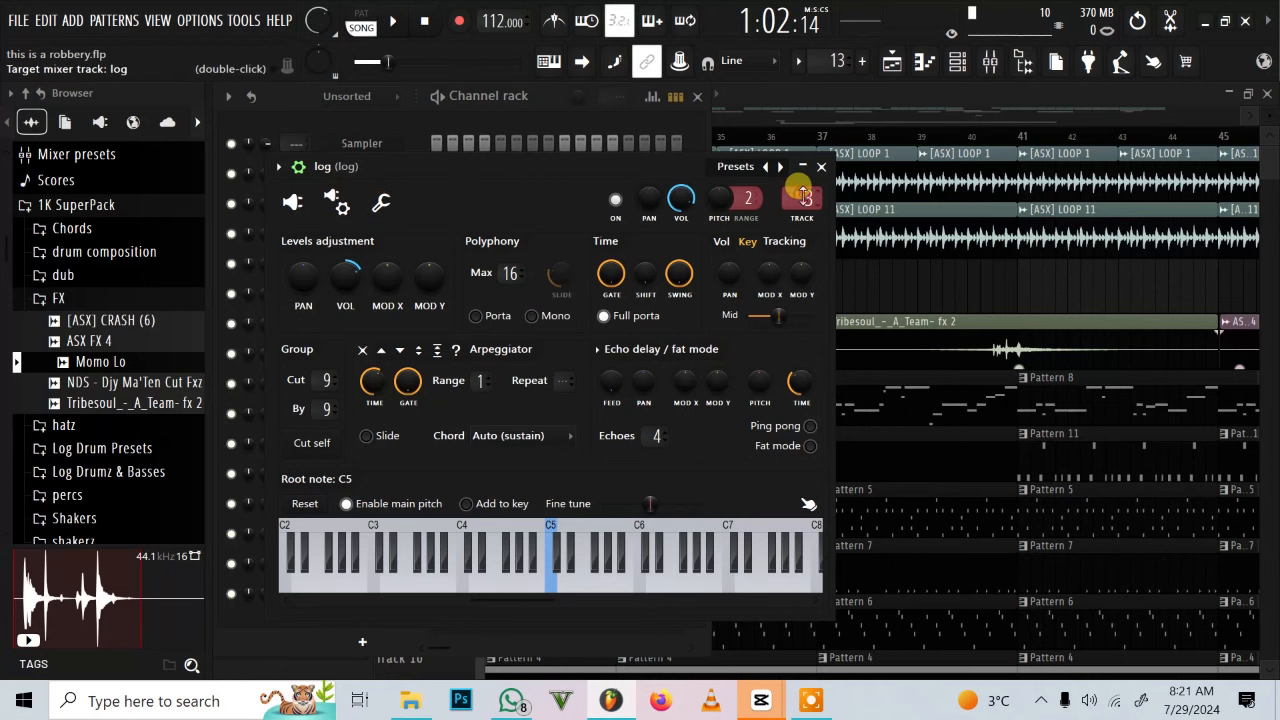
Step: Go to the log channel's mixer track, inspect the Fruity Fast Dist settings, and close the effect
{"action": "double_click", "coordinate": [803, 195]}
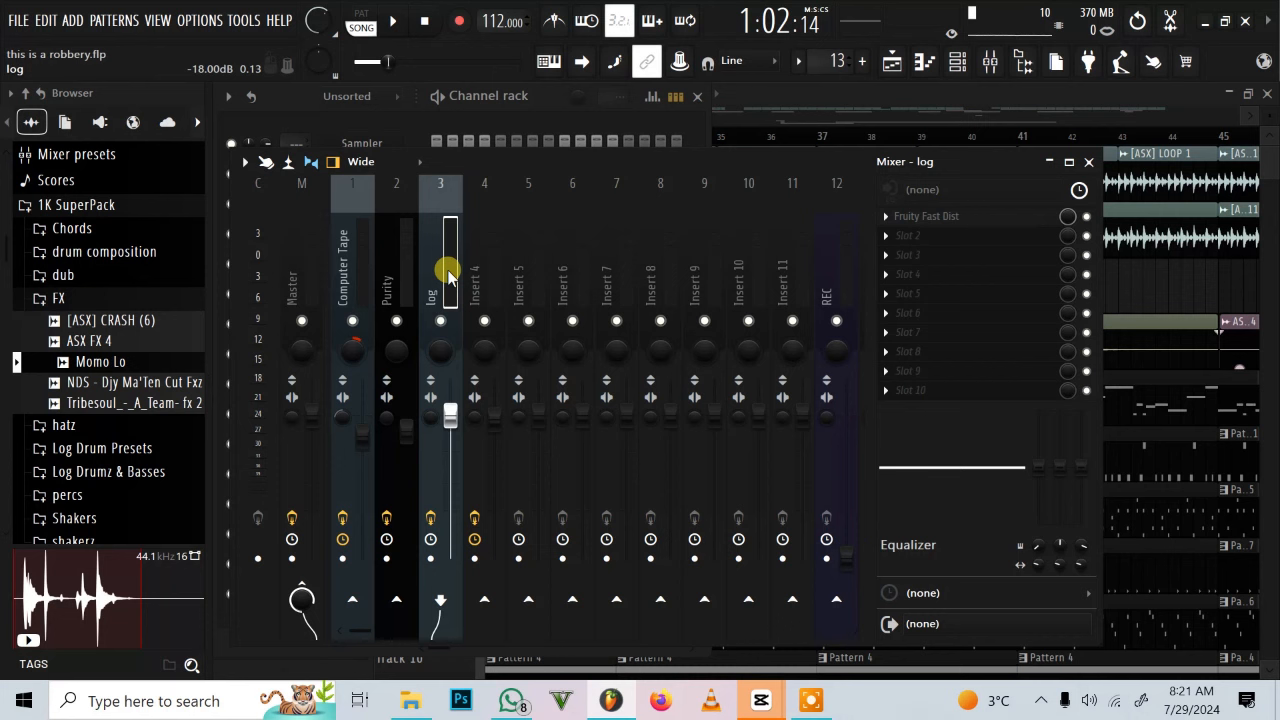
{"action": "left_click", "coordinate": [960, 216]}
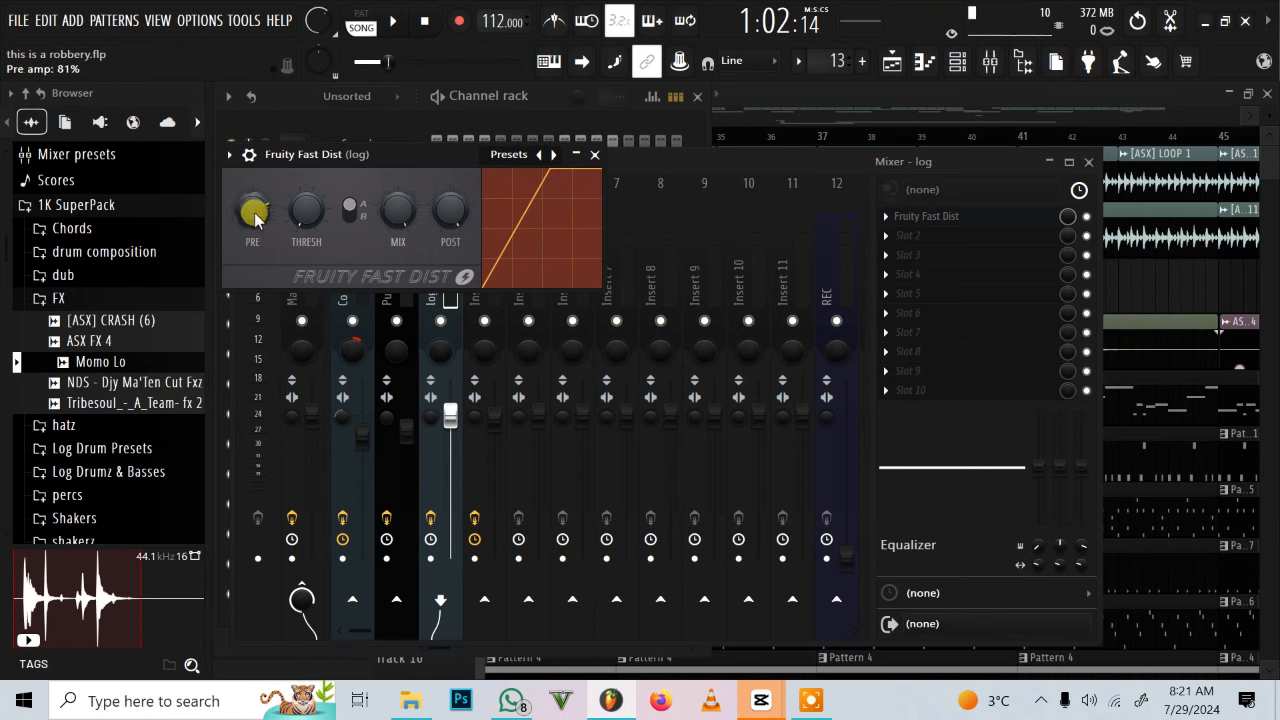
{"action": "left_click", "coordinate": [595, 155]}
Step: Move Fruity soft clipper on the Master track to effect slot 1 and open the plugin choices for slot 2
{"action": "left_click", "coordinate": [293, 258]}
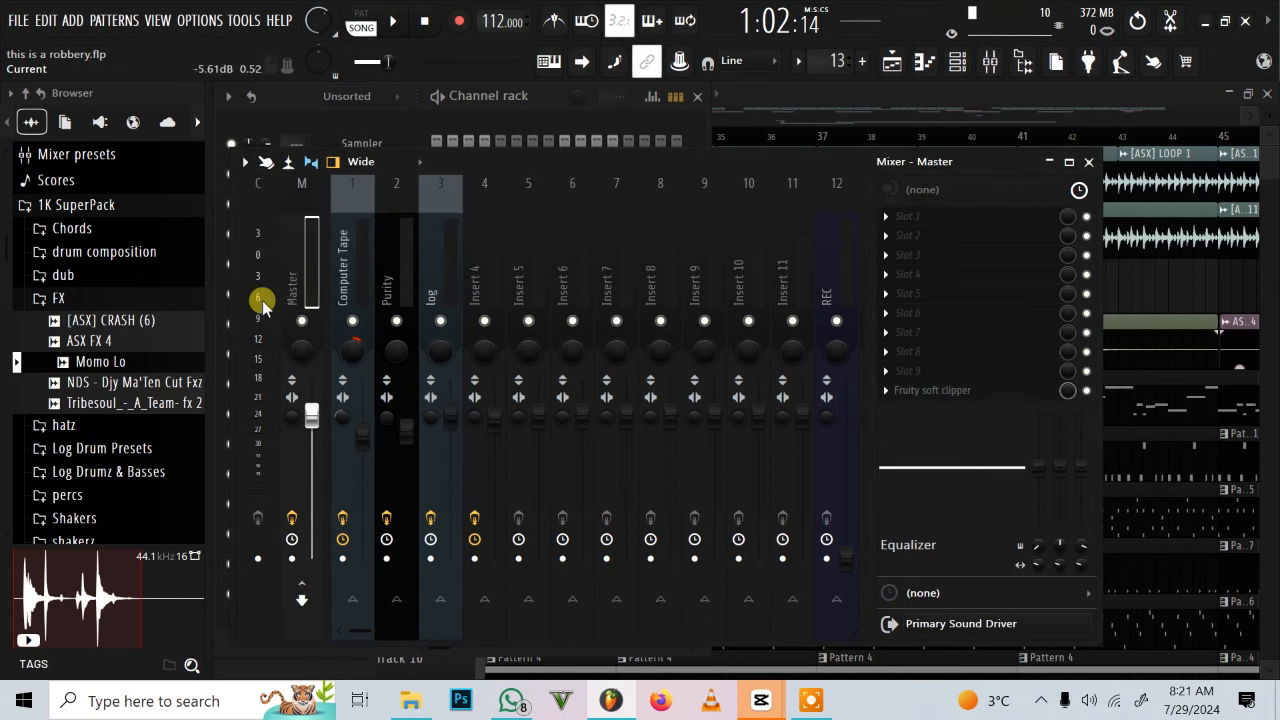
{"action": "left_click_drag", "start_coordinate": [1000, 390], "coordinate": [1000, 217]}
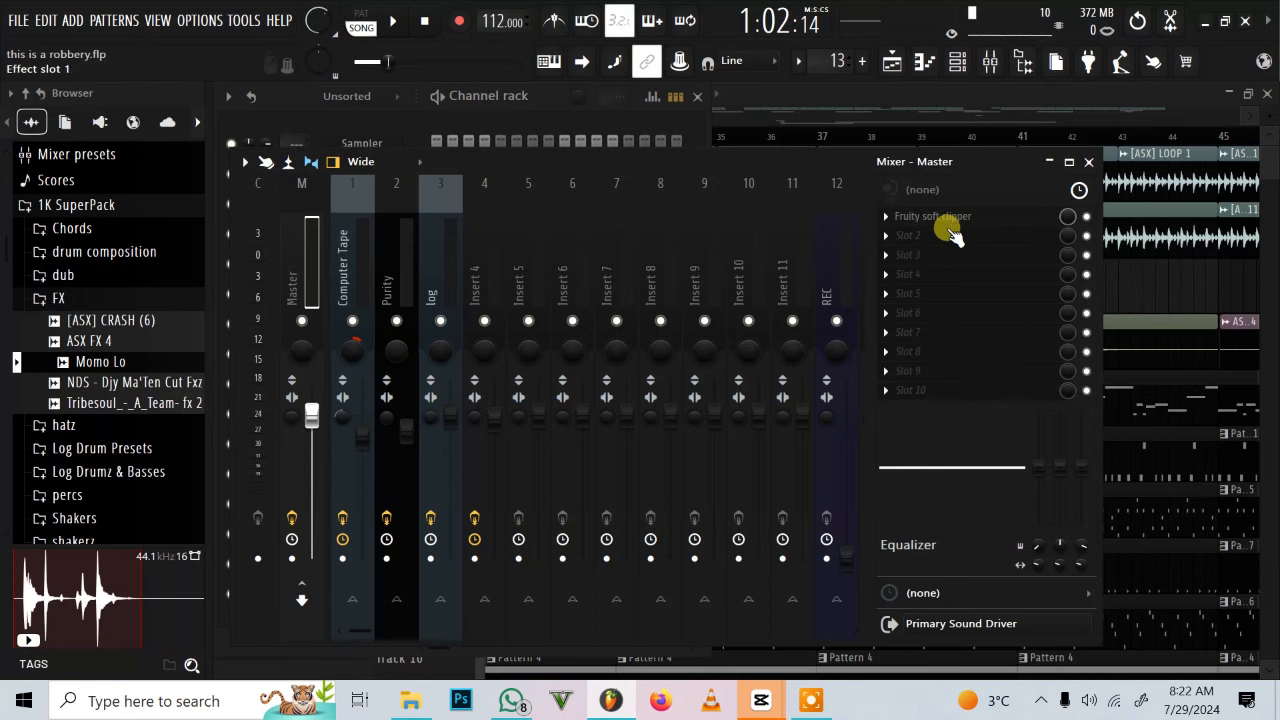
{"action": "left_click", "coordinate": [935, 237]}
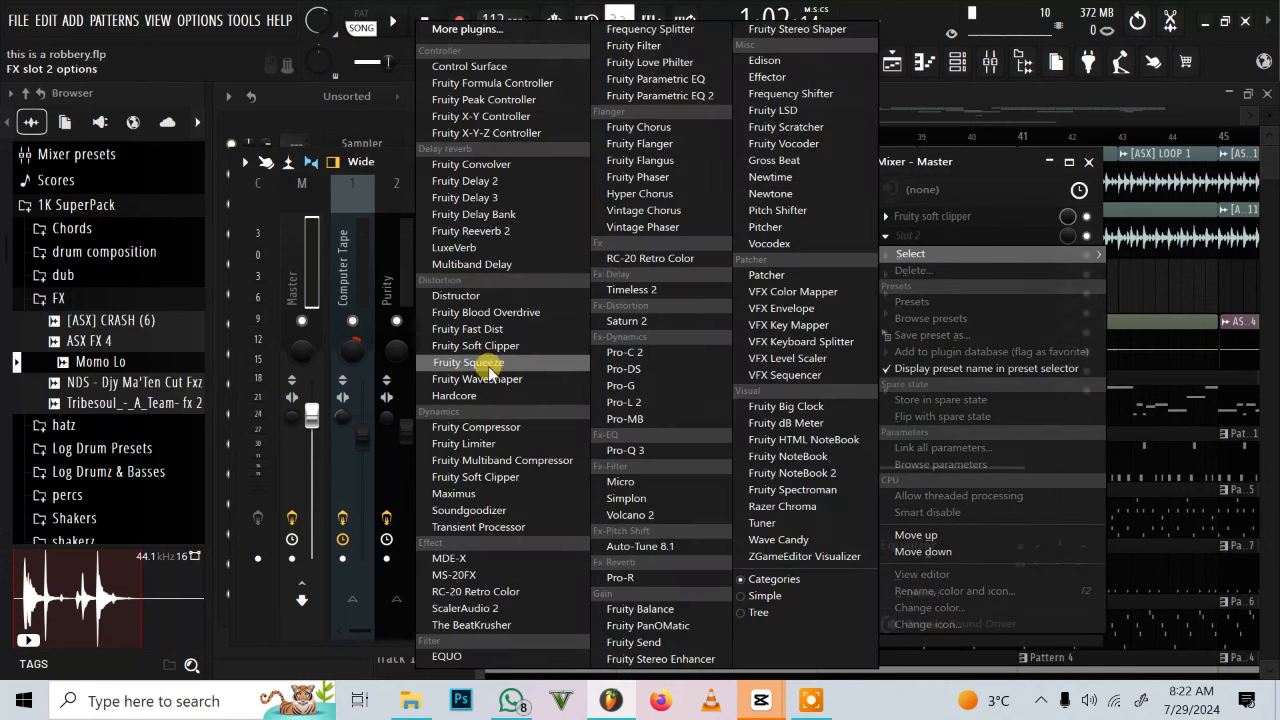